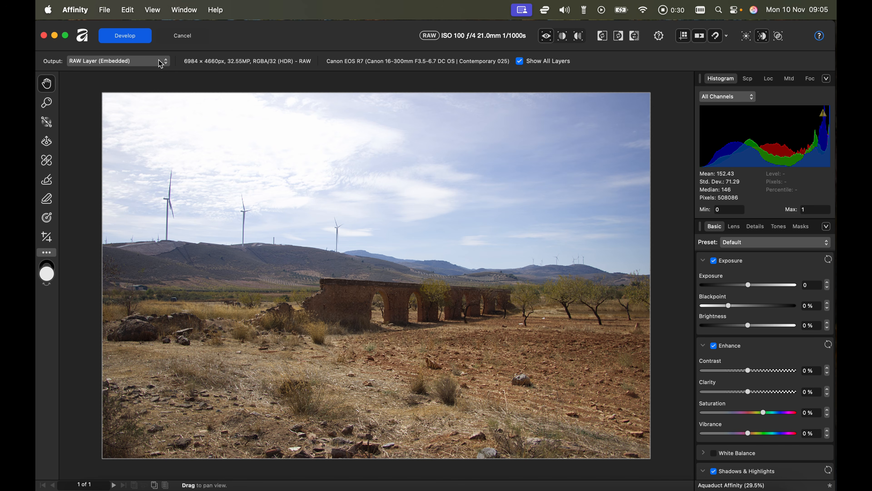
- Keep the develop output as RAW Layer (Embedded) and show the clipped highlights on the photo
left_click(166, 63)
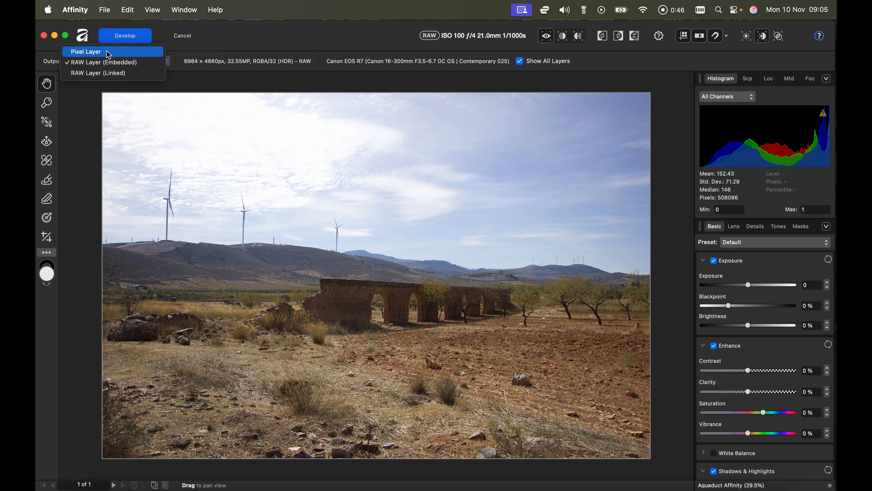
left_click(94, 63)
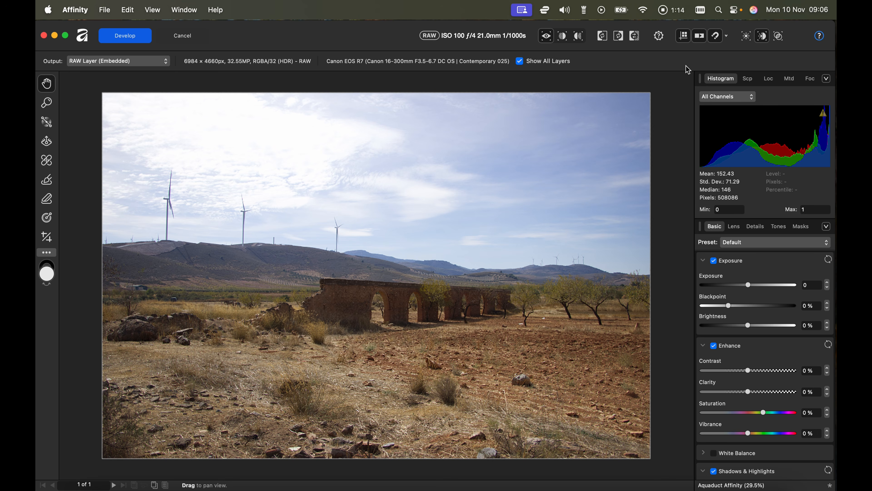
left_click(747, 36)
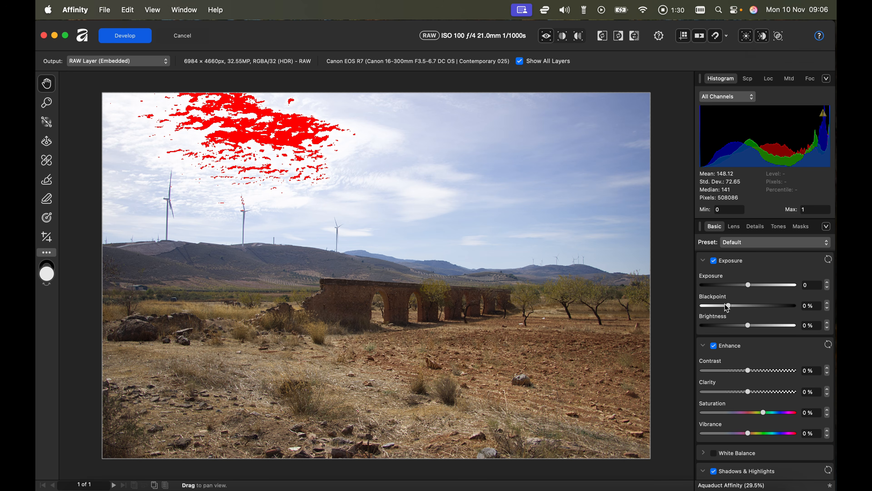
- Adjust the photo's basic tones with brightness -15%, blackpoint -2% and vibrance 12%
left_click(747, 327)
left_click_drag(747, 326, 721, 326)
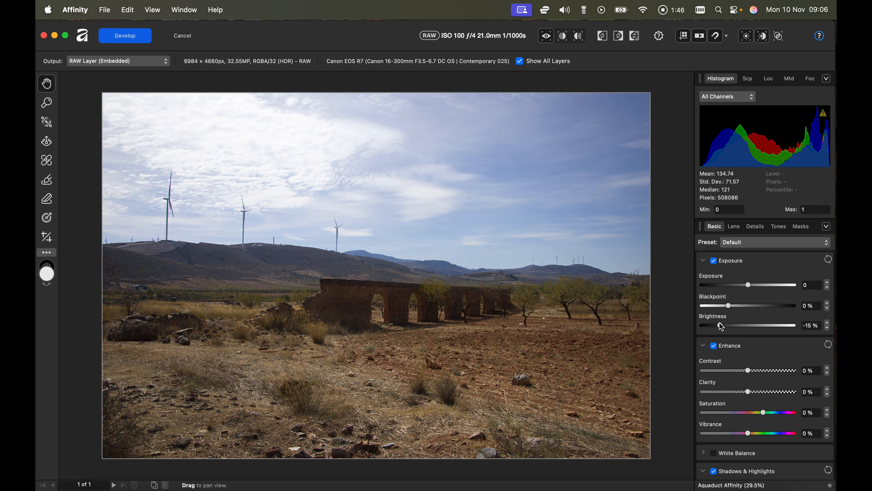
left_click(728, 308)
mouse_move(729, 309)
left_mouse_down()
mouse_move(707, 309)
mouse_move(723, 311)
left_mouse_up()
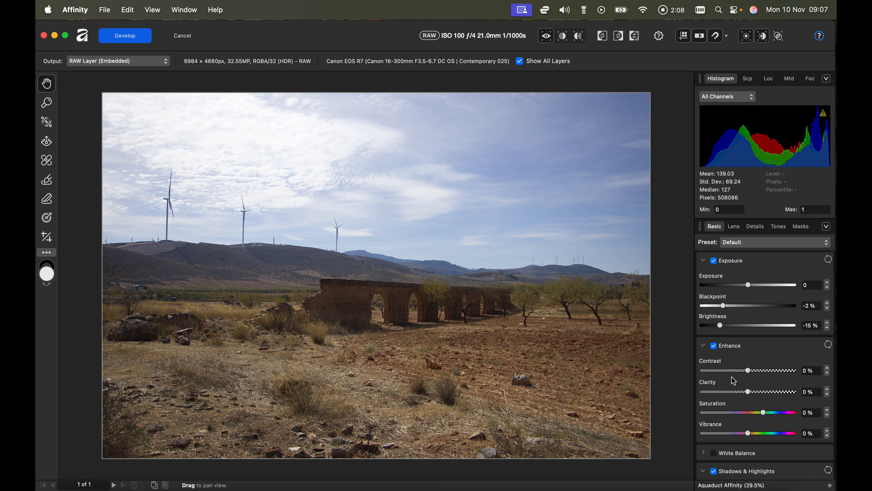
scroll(728, 386, "down", 4)
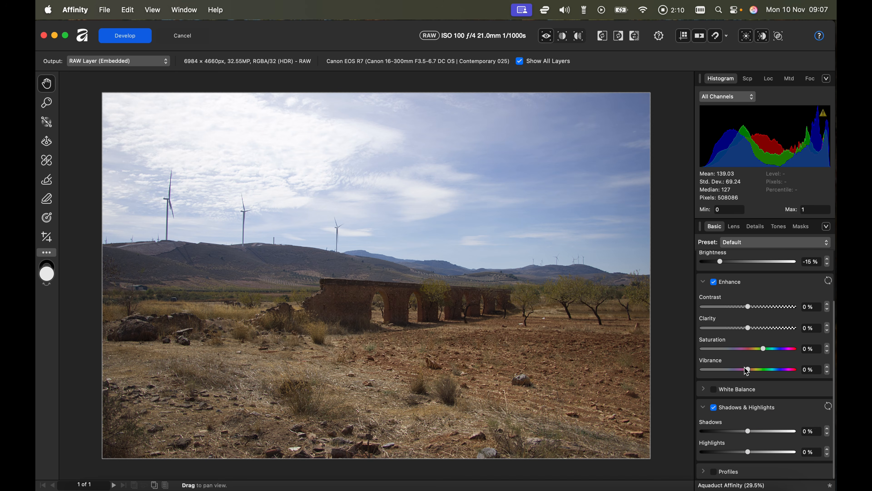
mouse_move(749, 372)
left_mouse_down()
mouse_move(767, 372)
mouse_move(738, 372)
mouse_move(767, 373)
mouse_move(759, 370)
left_mouse_up()
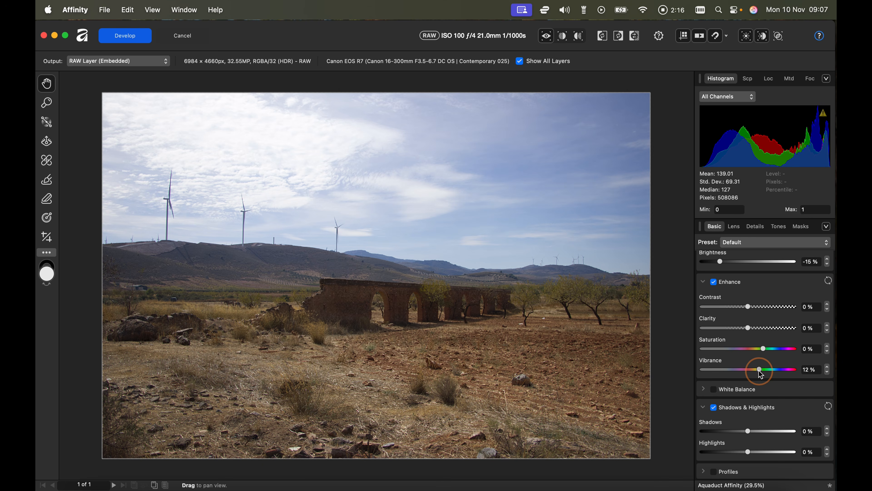
- Enable white balance with a temperature of 7002 K and develop the RAW photo
left_click(703, 388)
left_click(715, 389)
left_click_drag(761, 416, 775, 417)
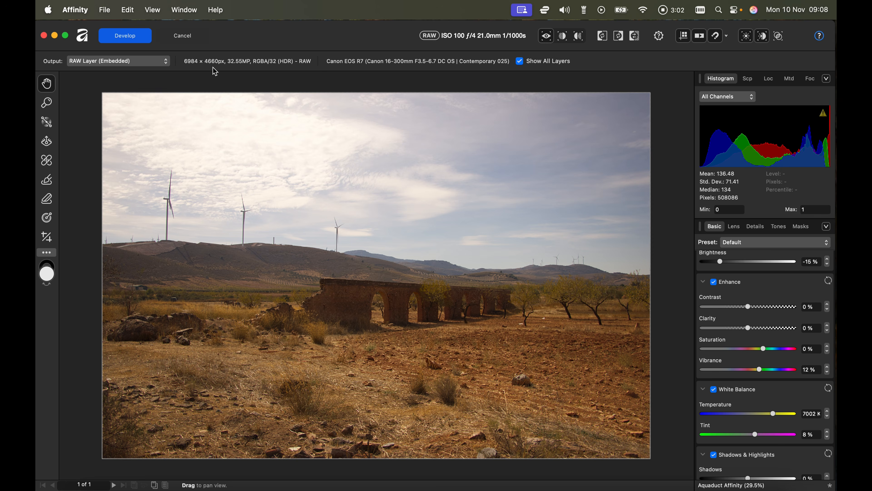
left_click(127, 40)
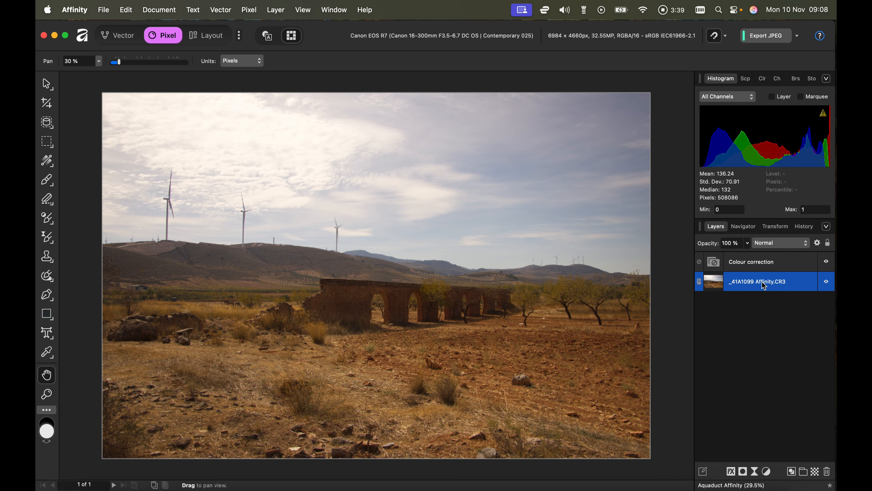
- Add a Colour Balance adjustment layer and set its highlights to Cyan/Red -45% and Yellow/Blue 7%
left_click(768, 472)
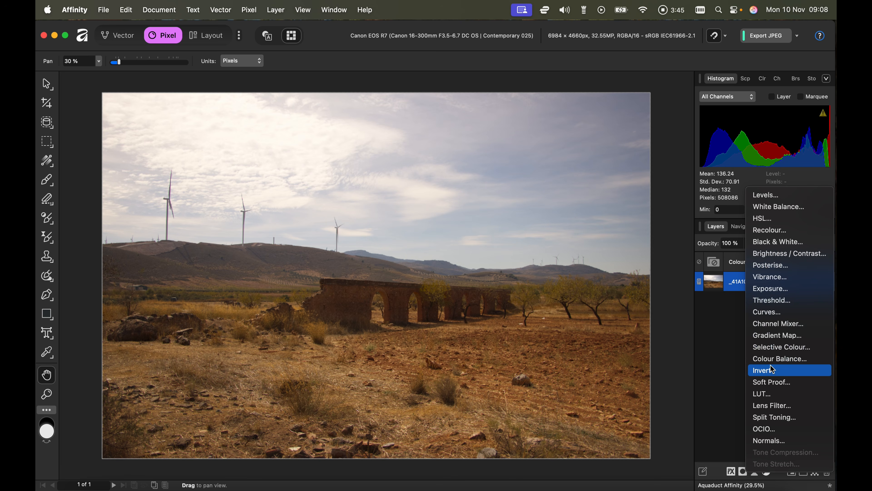
left_click(774, 359)
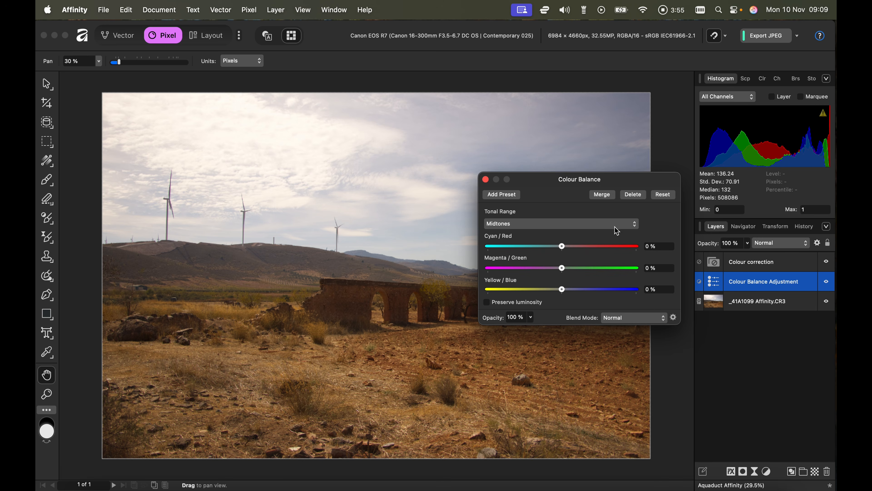
left_click(635, 224)
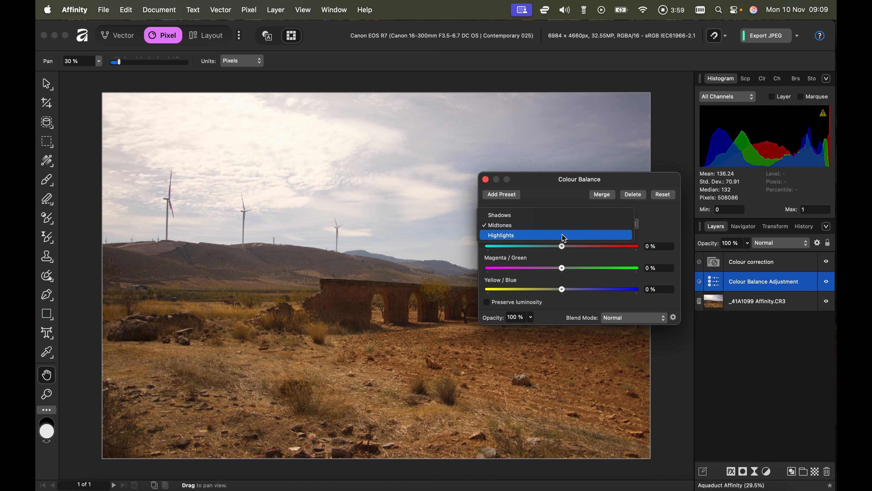
left_click(661, 217)
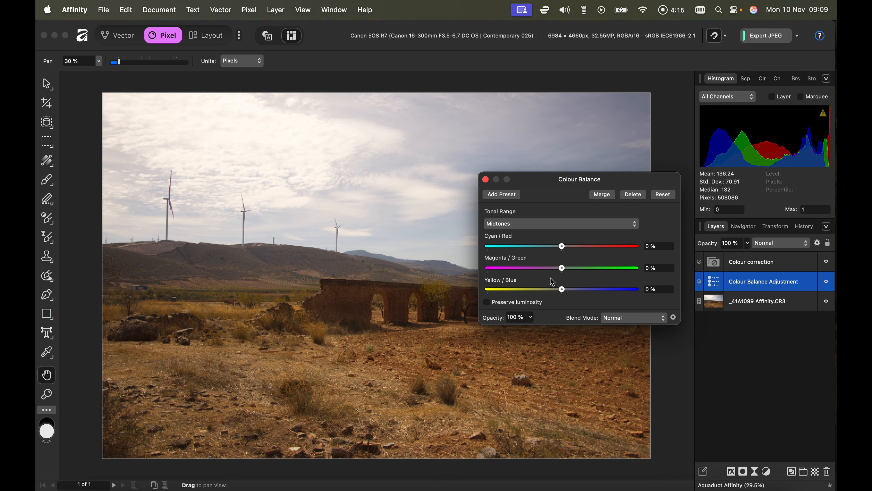
left_click(636, 227)
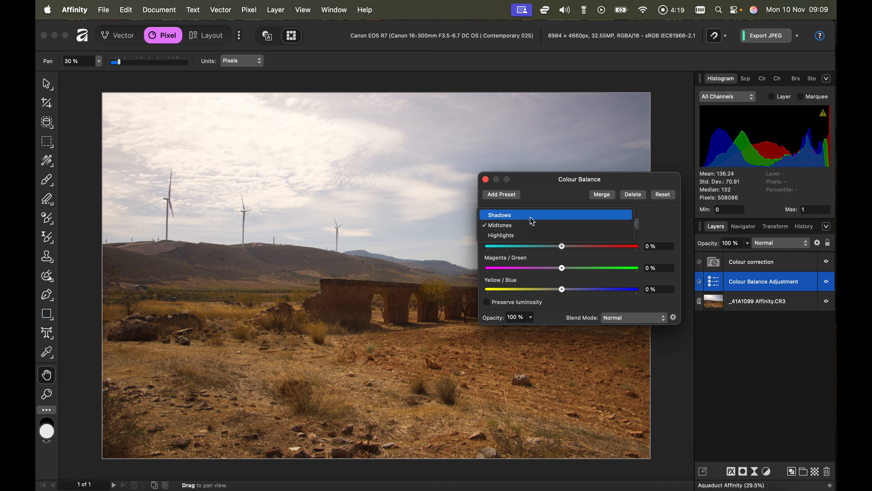
left_click(524, 237)
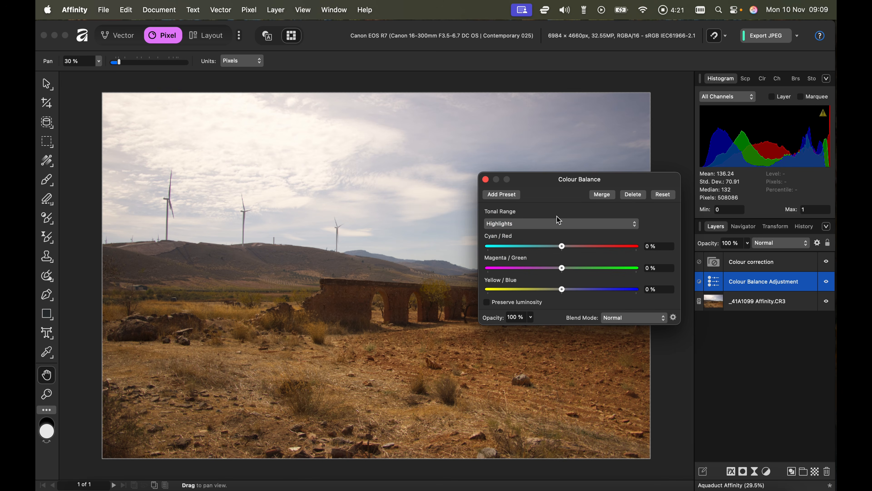
left_click_drag(561, 246, 530, 252)
left_click_drag(561, 289, 569, 292)
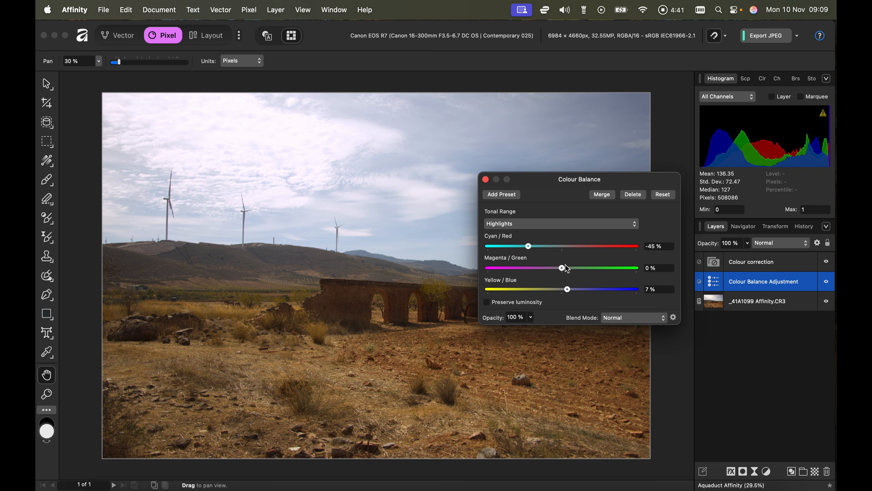
- Set the colour balance midtones to Cyan/Red 5%, Magenta/Green 10% and Yellow/Blue -8%
left_click(635, 225)
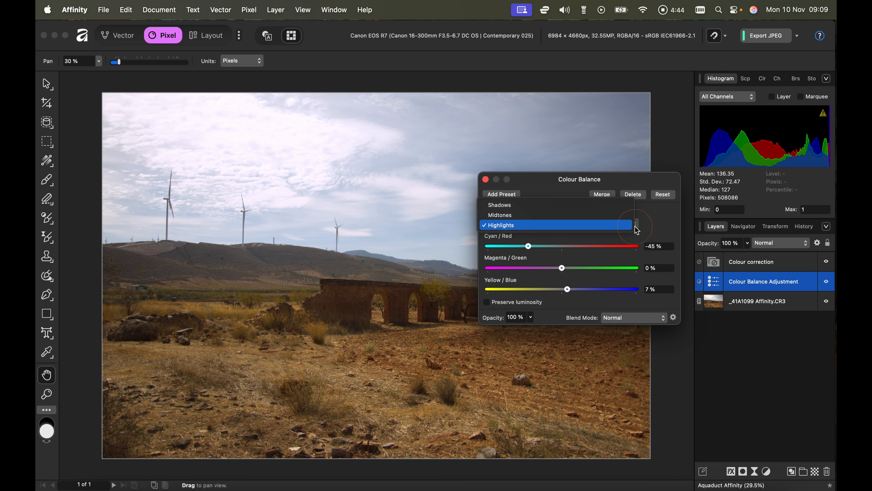
left_click(536, 217)
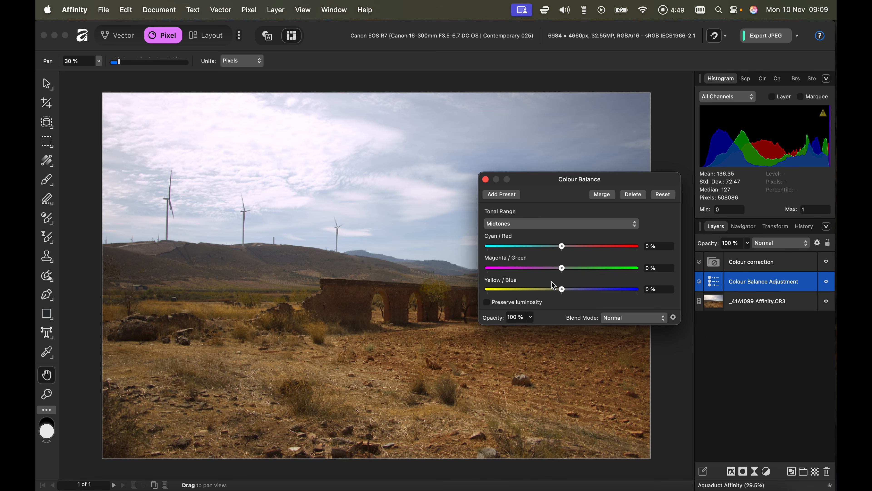
mouse_move(562, 249)
left_mouse_down()
mouse_move(601, 250)
mouse_move(566, 251)
left_mouse_up()
left_click_drag(562, 273, 555, 289)
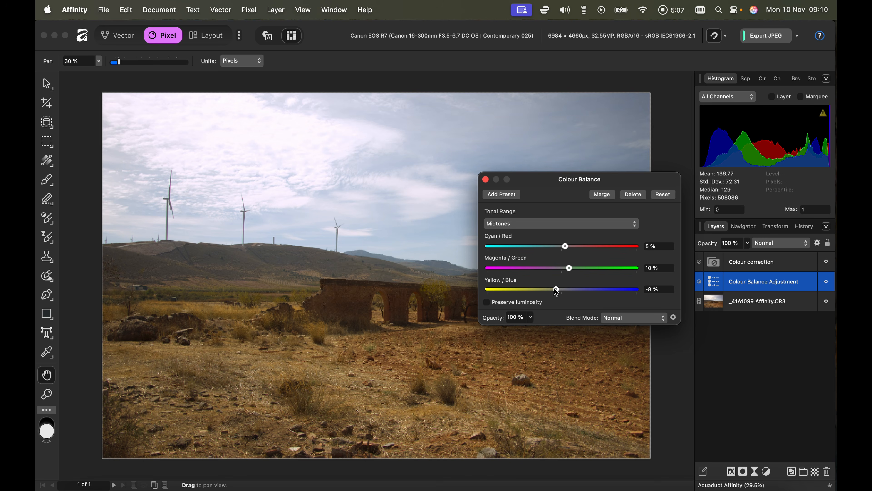
- Set the colour balance shadows to Magenta/Green -2%
left_click(634, 224)
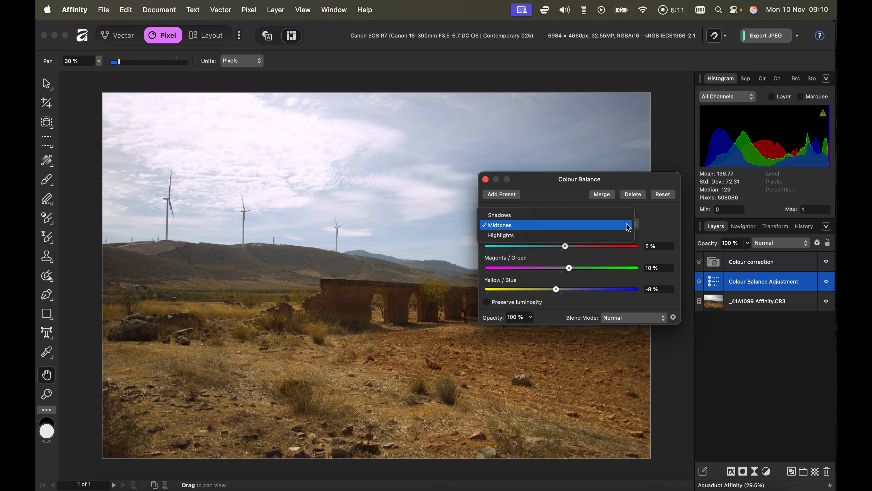
left_click(572, 215)
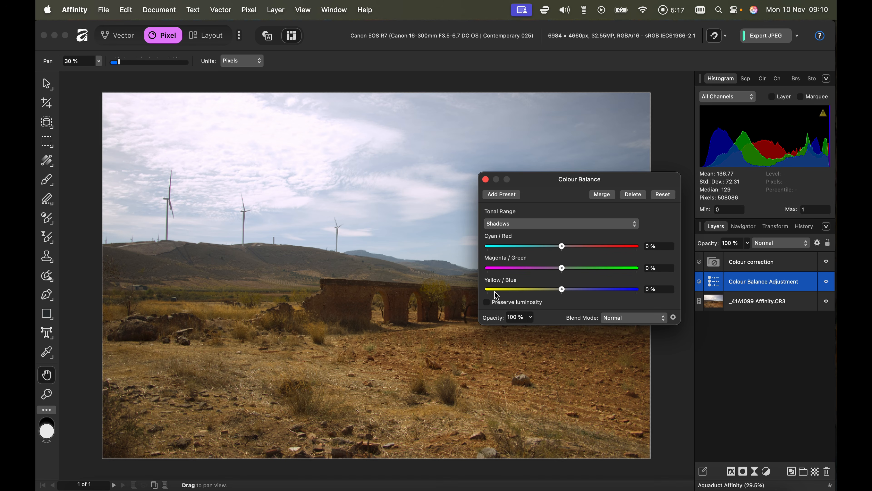
left_click(562, 268)
mouse_move(562, 270)
left_mouse_down()
mouse_move(588, 268)
mouse_move(553, 270)
mouse_move(561, 272)
left_mouse_up()
- Set the Colour Balance adjustment's blend mode to Colour and close its settings
left_click(663, 322)
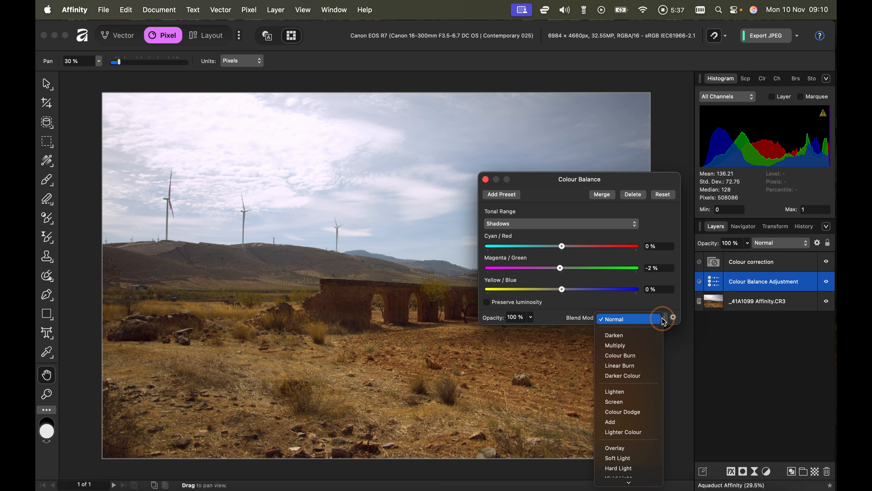
scroll(631, 415, "down", 5)
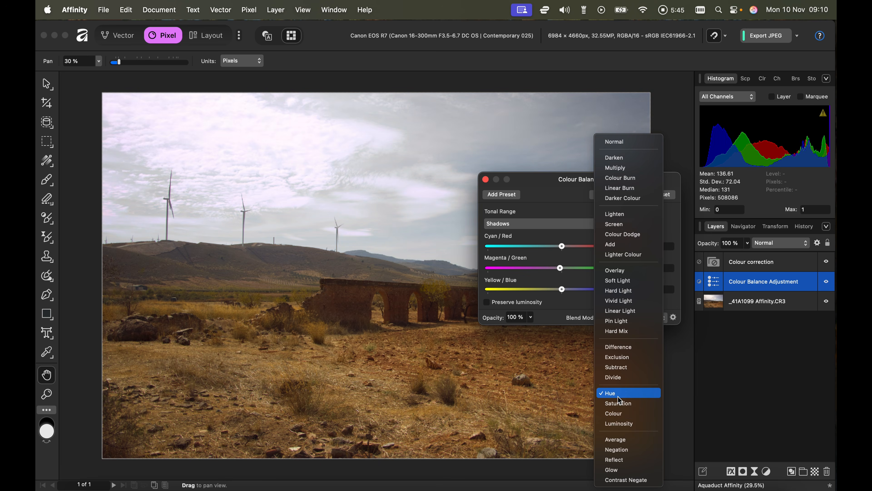
left_click(618, 414)
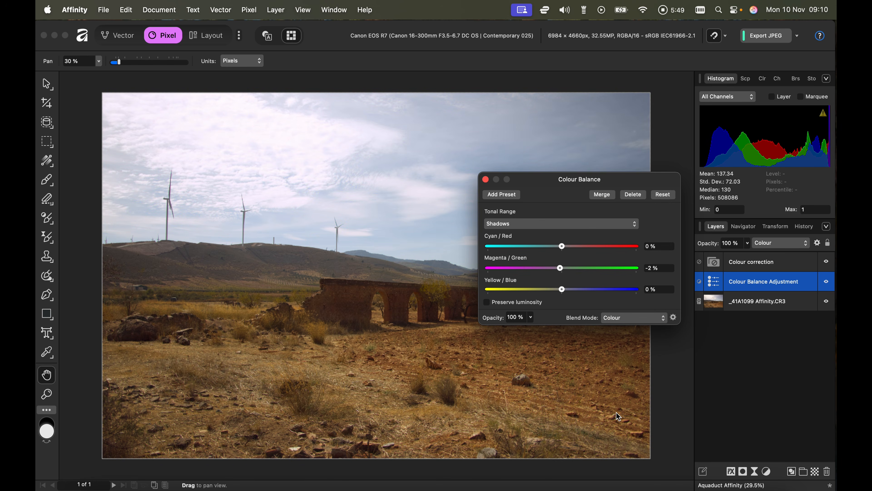
left_click(486, 180)
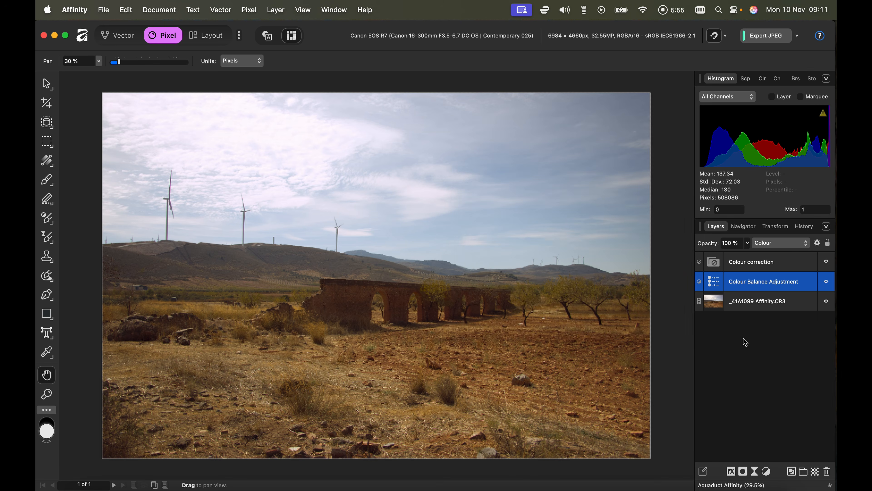
- Hide the Colour Balance adjustment and add a Curves adjustment layer above it
left_click(826, 281)
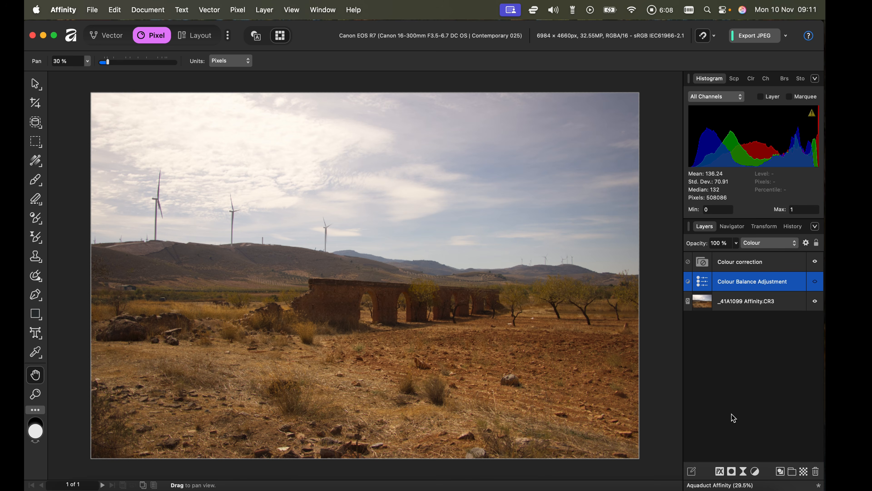
left_click(756, 471)
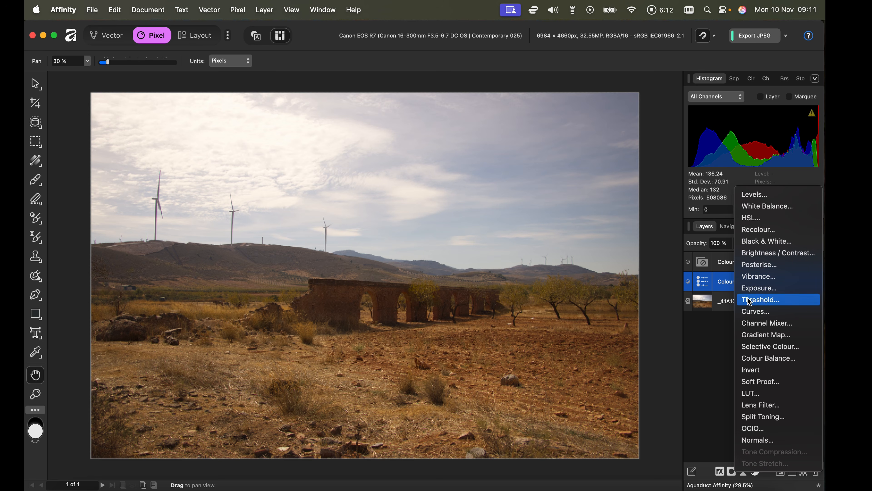
left_click(754, 312)
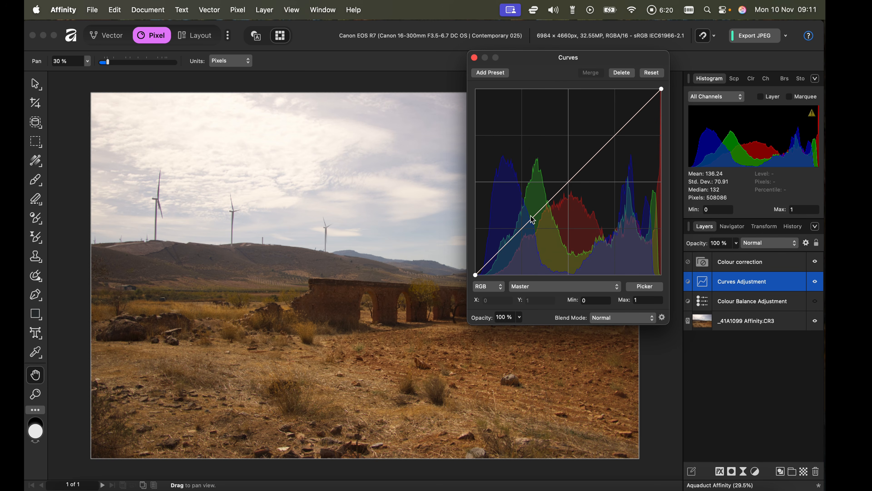
- Add two points to the master curve, at about X 0.157, Y 0.156 and about X 0.842, Y 0.845
left_click(513, 239)
mouse_move(513, 239)
left_mouse_down()
mouse_move(513, 249)
mouse_move(511, 238)
mouse_move(513, 250)
mouse_move(507, 240)
mouse_move(504, 247)
left_mouse_up()
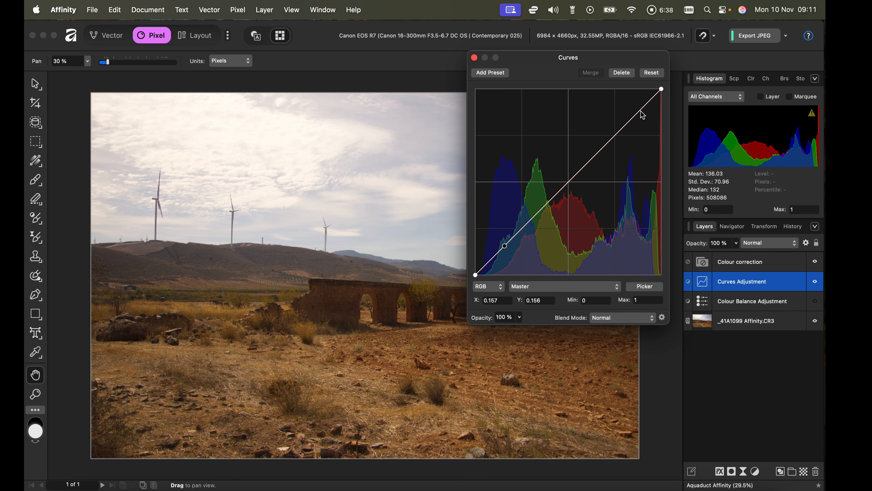
mouse_move(633, 122)
left_mouse_down()
mouse_move(628, 111)
mouse_move(633, 121)
left_mouse_up()
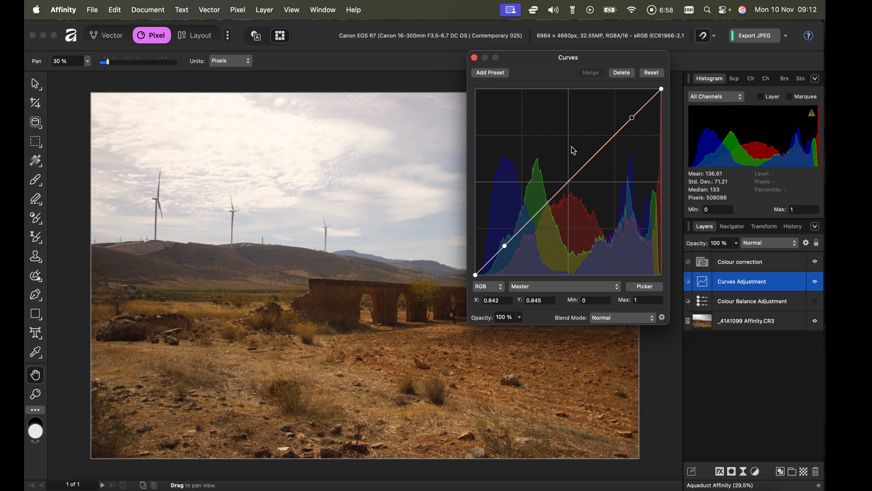
- Set the Curves adjustment's blend mode to Colour
left_click(653, 323)
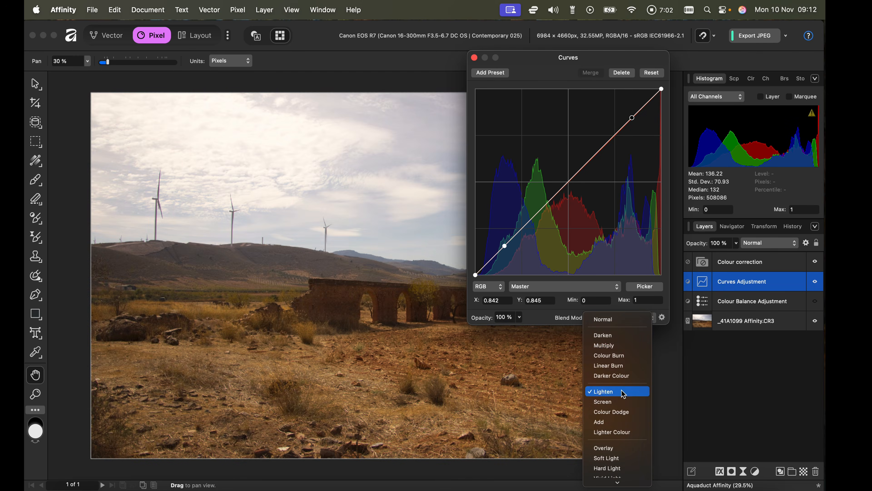
scroll(620, 414, "down", 5)
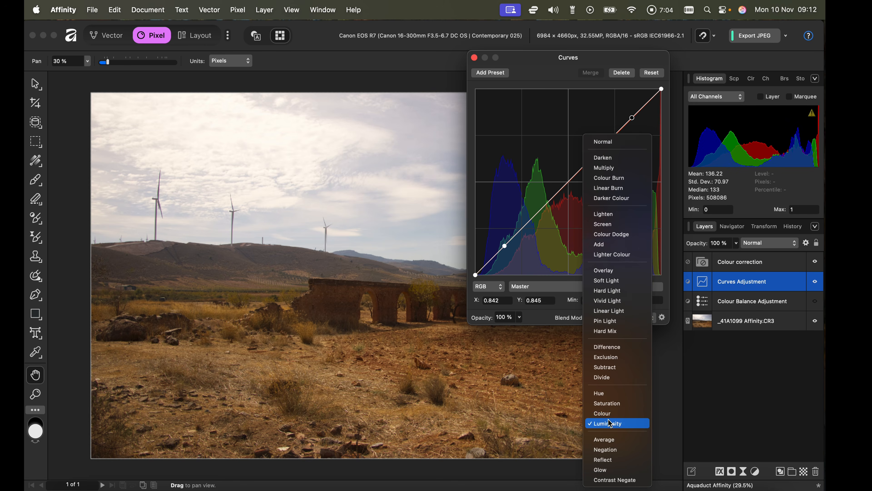
left_click(605, 416)
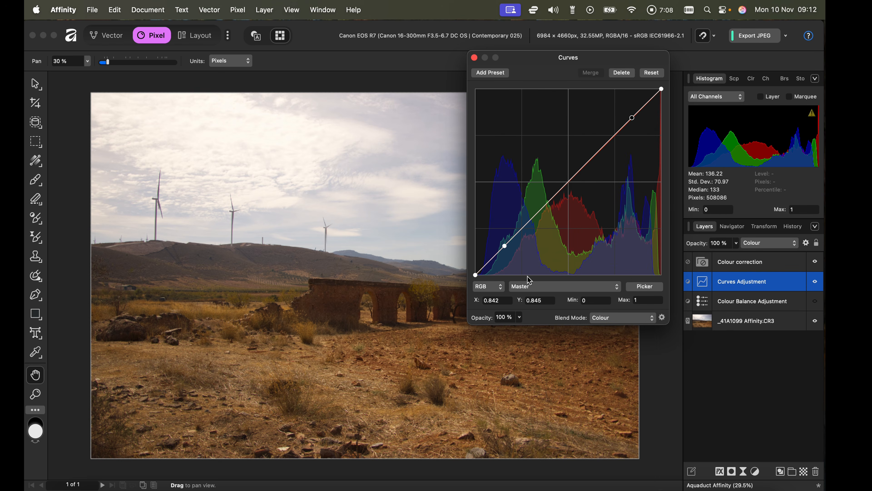
- Raise the shadows of the Curves adjustment's red channel and lower its highlights with a point at about X 0.86, Y 0.827
left_click(618, 289)
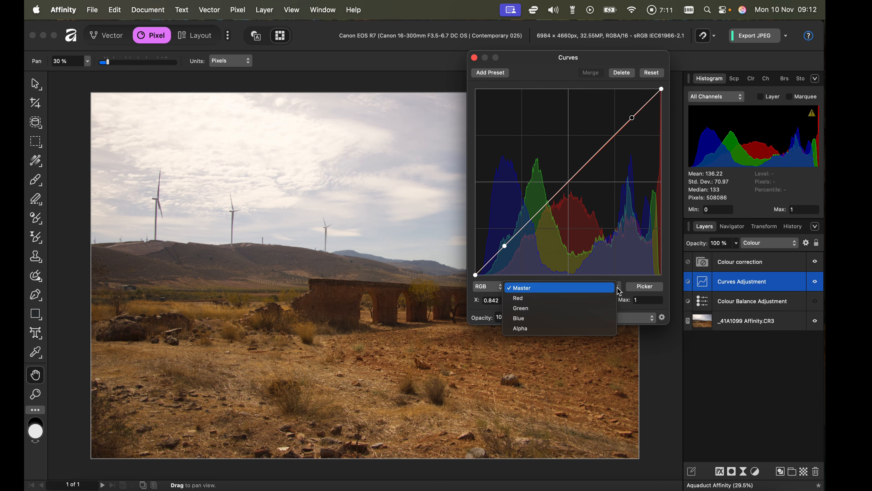
left_click(535, 299)
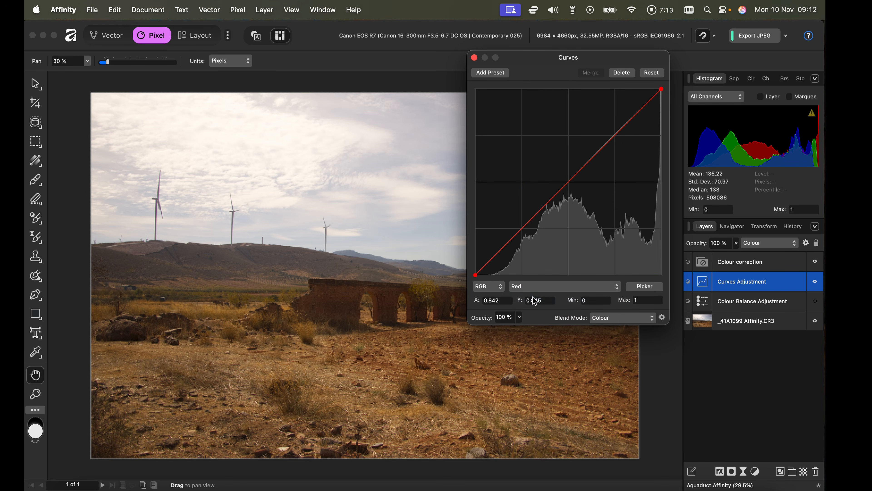
left_click(525, 225)
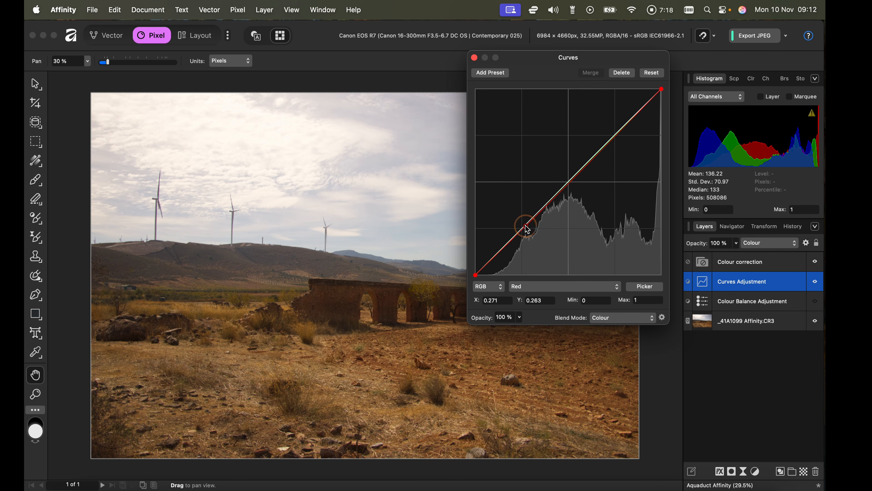
left_click_drag(525, 225, 514, 228)
left_click_drag(629, 115, 635, 119)
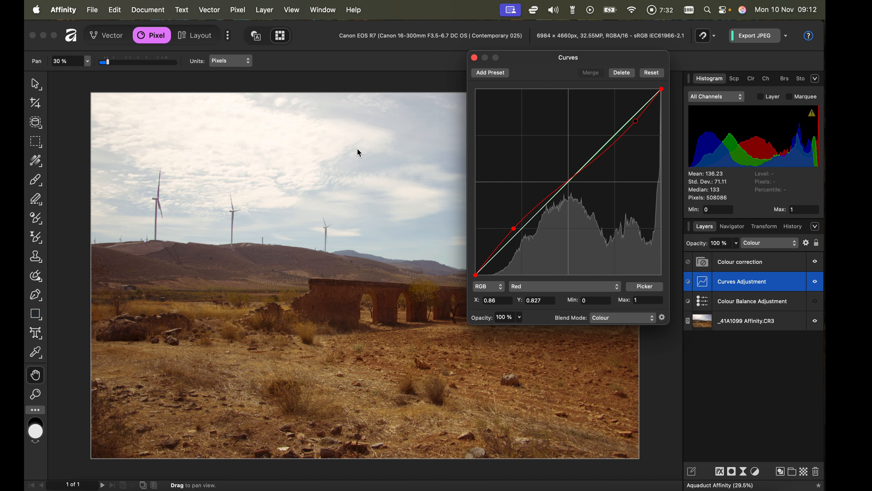
- Add two points to the green channel's curve, at about X 0.222, Y 0.231 and about X 0.499, Y 0.496
left_click(617, 289)
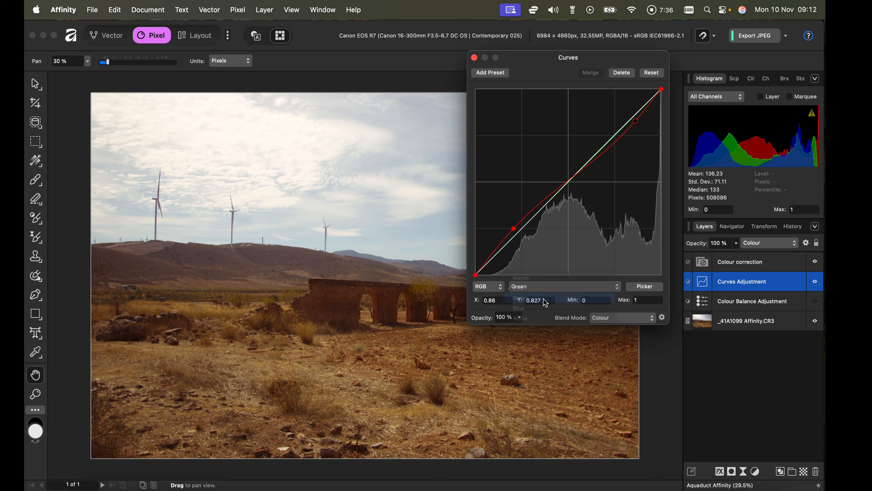
left_click(546, 299)
left_click(517, 234)
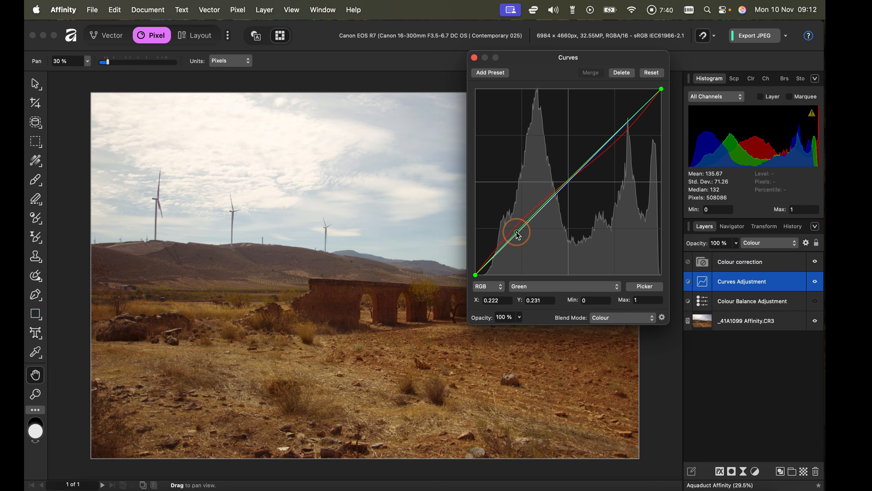
left_click(571, 180)
left_click_drag(572, 183, 568, 182)
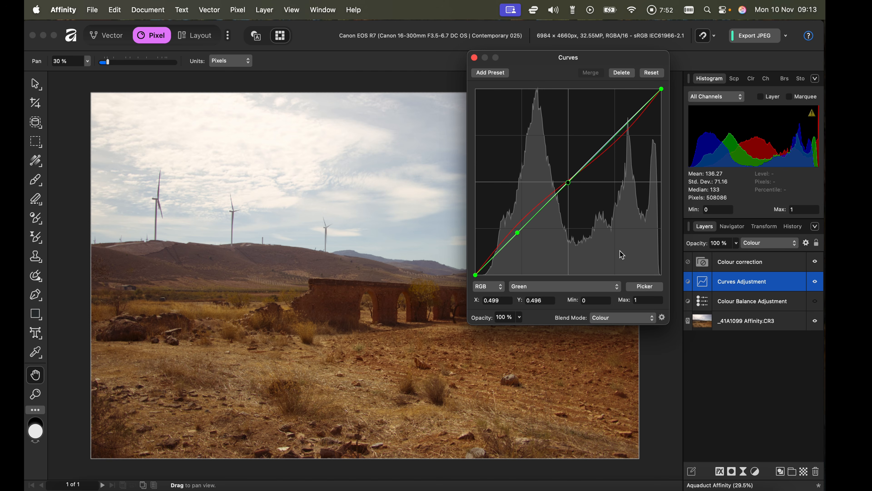
- Raise the highlights of the blue channel's curve with a point at about X 0.836, Y 0.86
left_click(618, 288)
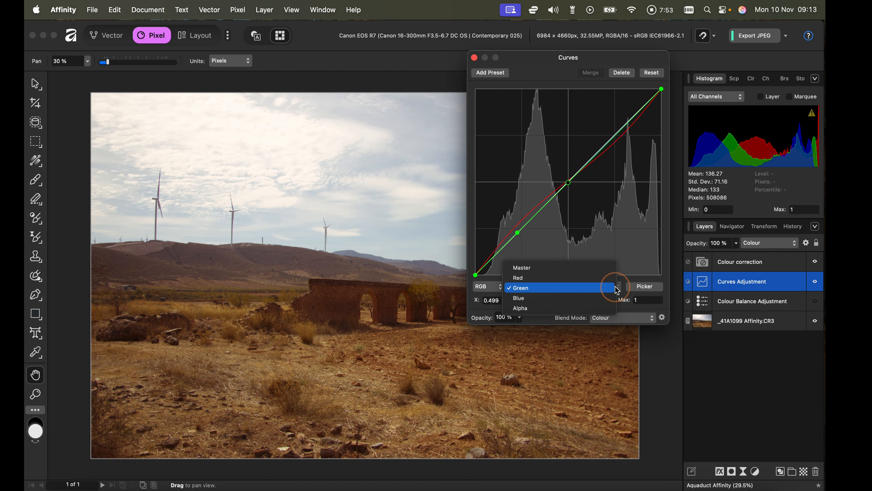
left_click(531, 299)
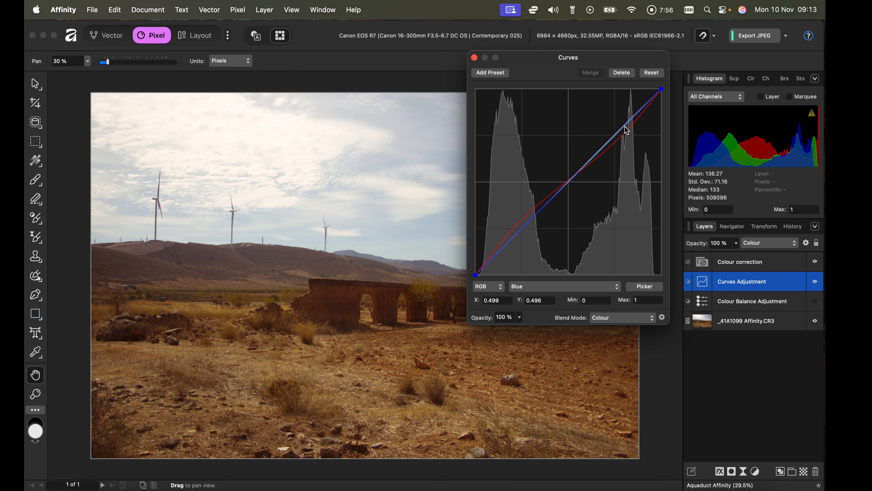
mouse_move(627, 129)
left_mouse_down()
mouse_move(598, 97)
mouse_move(644, 134)
mouse_move(630, 114)
left_mouse_up()
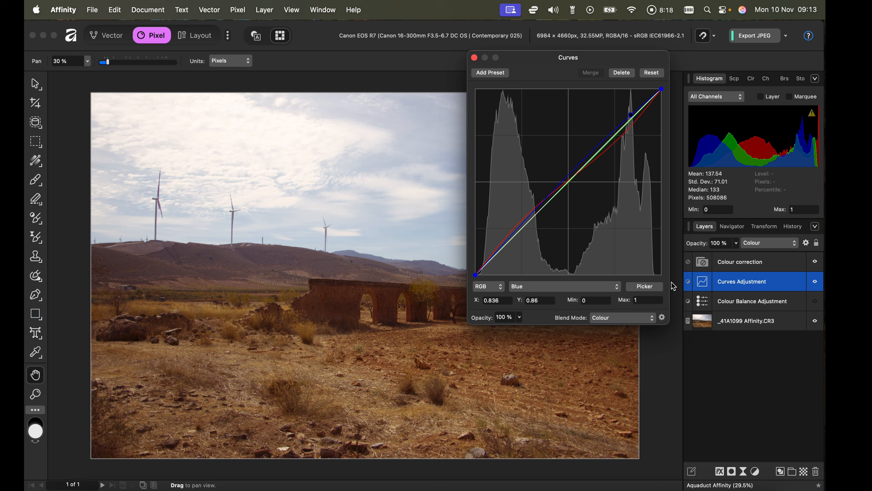
- Rename the Curves adjustment layer as "Color Adjusrtment Curve"
right_click(729, 283)
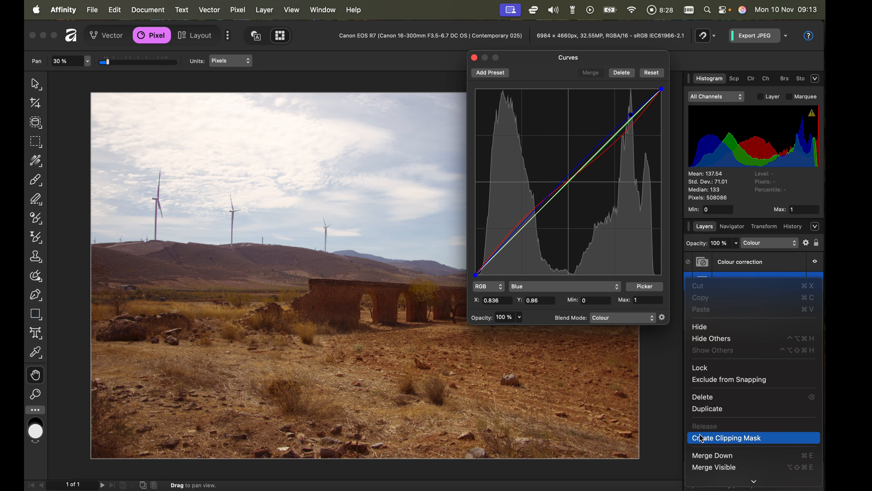
left_click(780, 263)
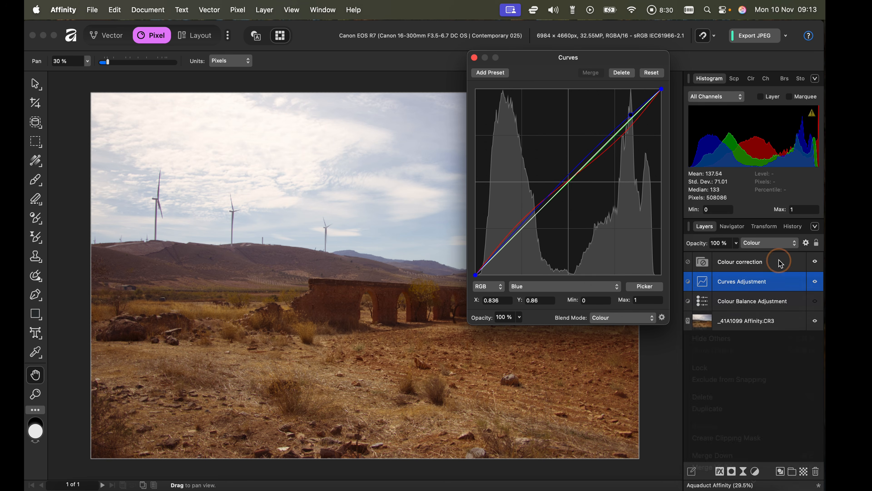
left_click(730, 286)
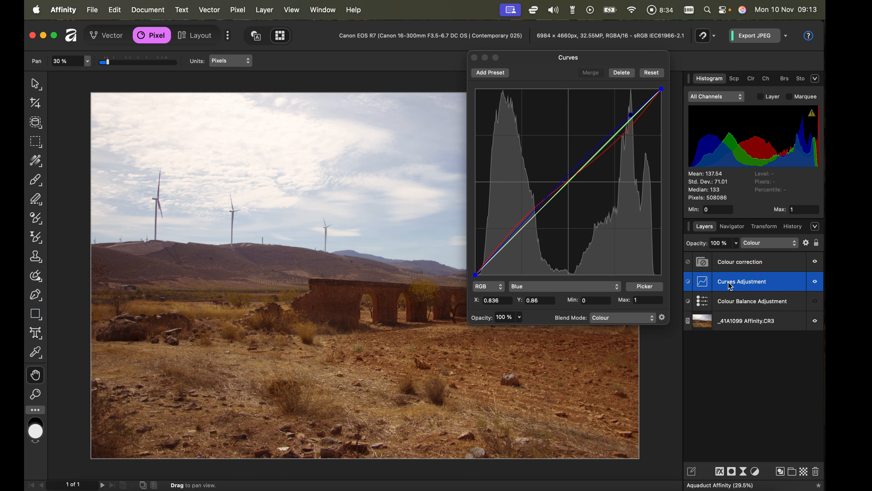
left_click(731, 286)
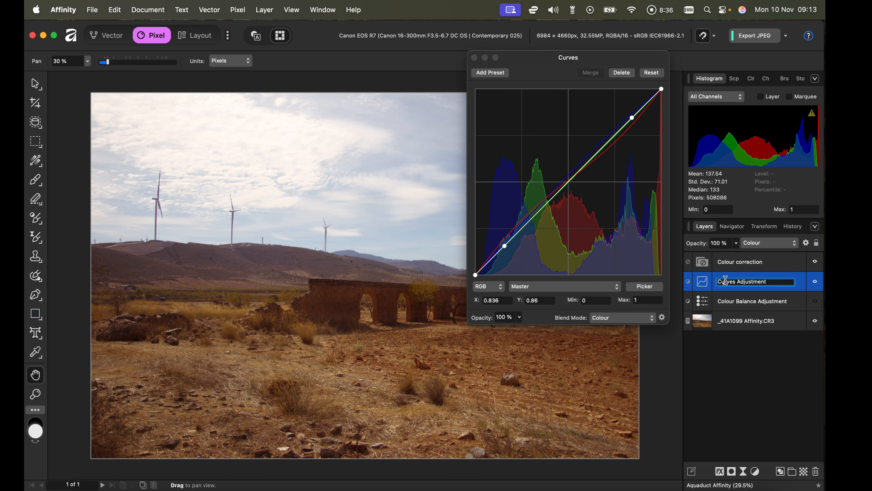
type("Curve")
right_click(751, 288)
left_click(773, 275)
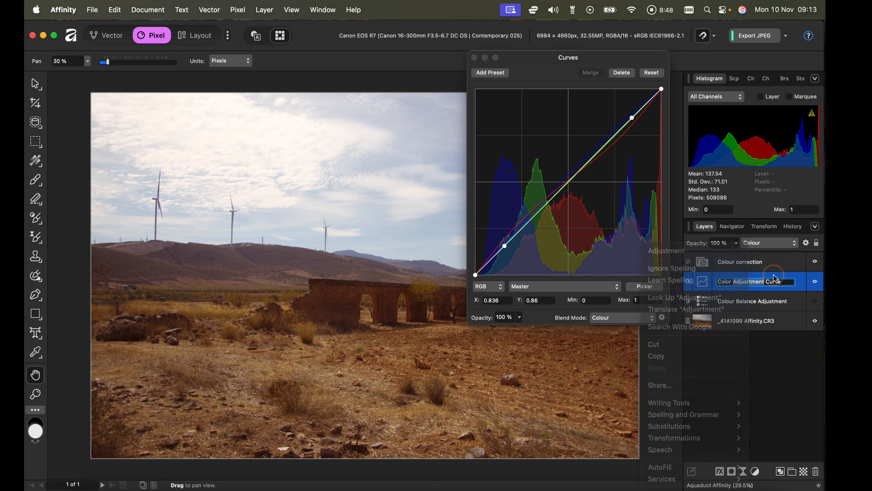
key("Return")
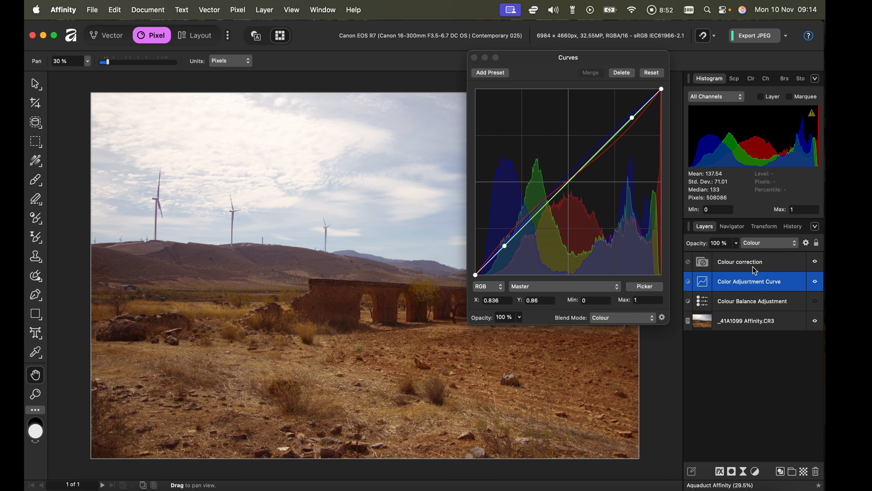
- Hide the Colour correction layer and add a second Curves adjustment above the Color Adjusrtment Curve layer
left_click(816, 263)
left_click(757, 472)
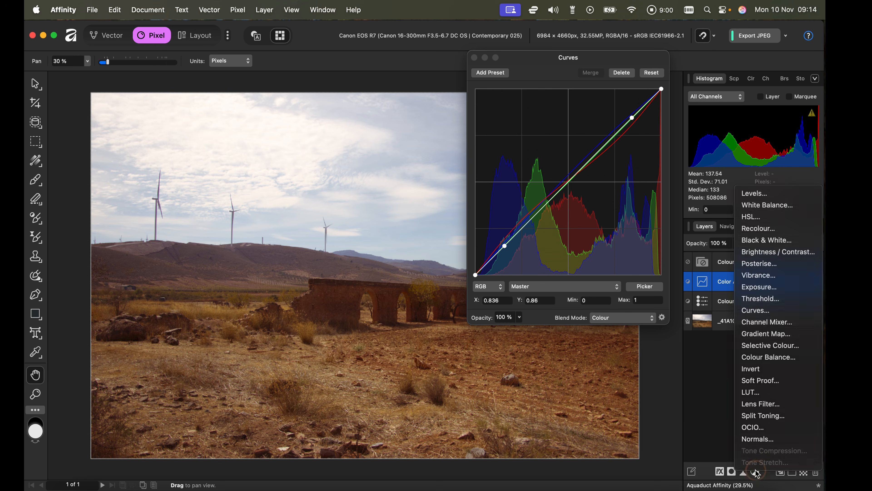
left_click(752, 311)
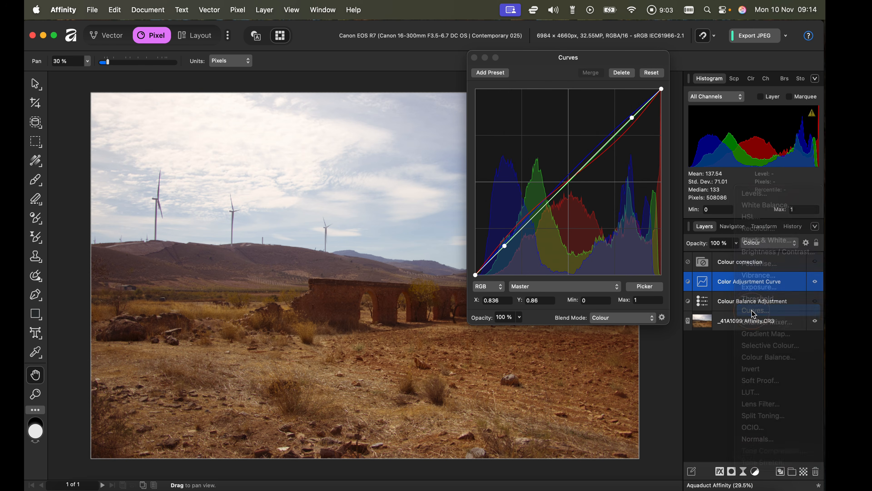
- Set the new Curves adjustment's blend mode to Luminosity and add master points at about X 0.172, Y 0.174 and X 0.843, Y 0.838
left_click(641, 319)
scroll(617, 417, "down", 3)
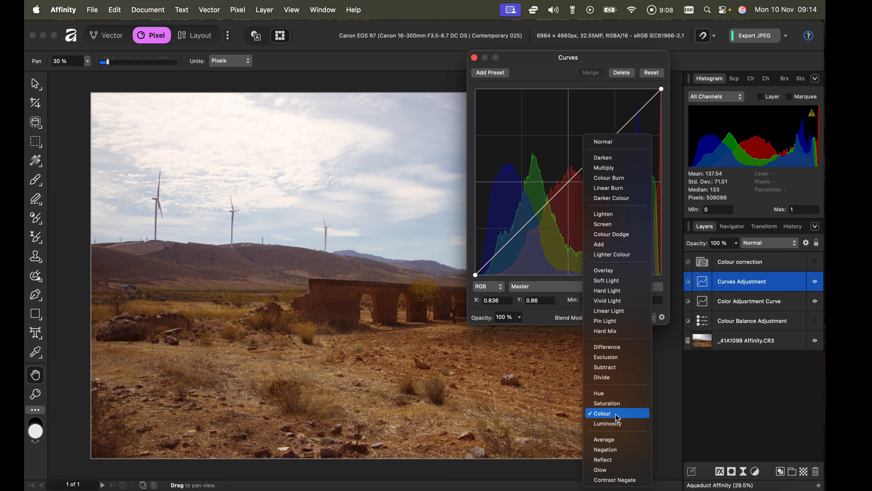
left_click(611, 423)
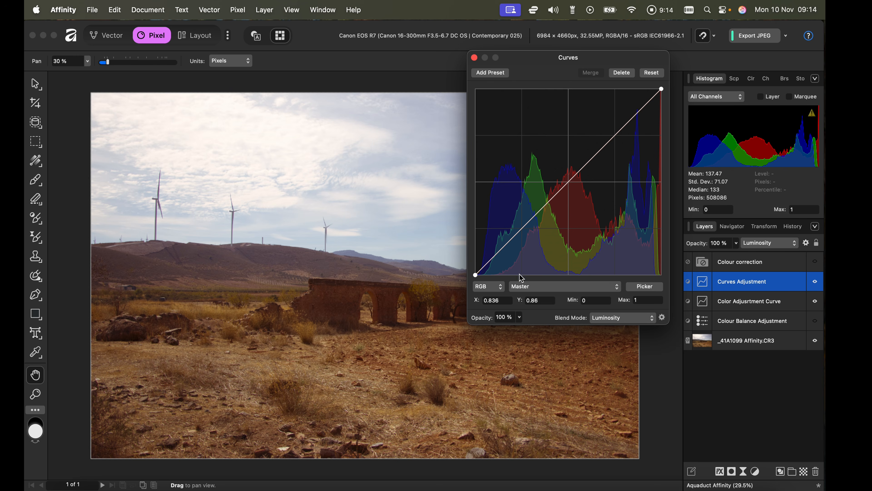
mouse_move(514, 237)
left_mouse_down()
mouse_move(513, 252)
mouse_move(511, 228)
mouse_move(509, 246)
left_mouse_up()
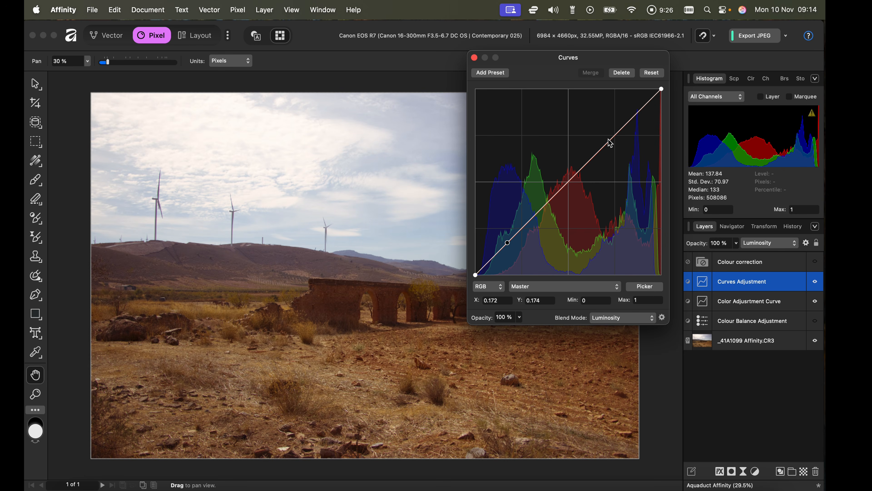
mouse_move(632, 124)
left_mouse_down()
mouse_move(635, 131)
mouse_move(634, 122)
left_mouse_up()
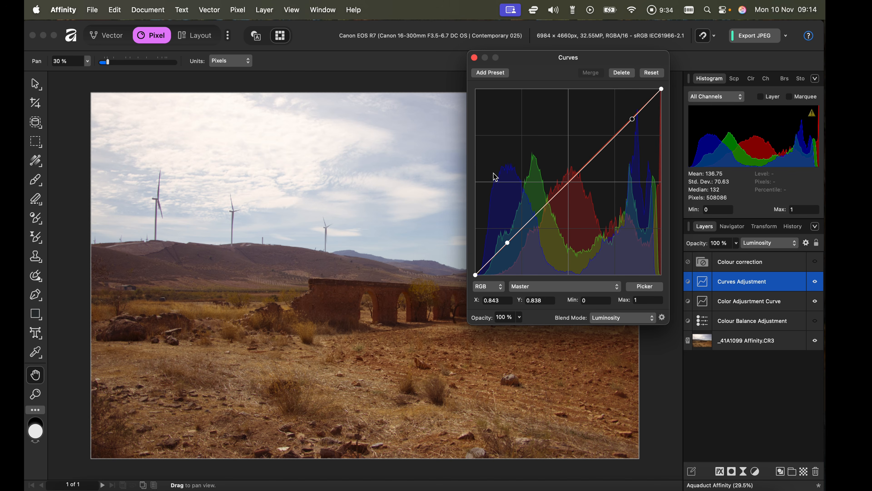
- Lower the shadows of the Luminosity curve's red channel and raise its highlights with a point at about X 0.805, Y 0.837
left_click(620, 288)
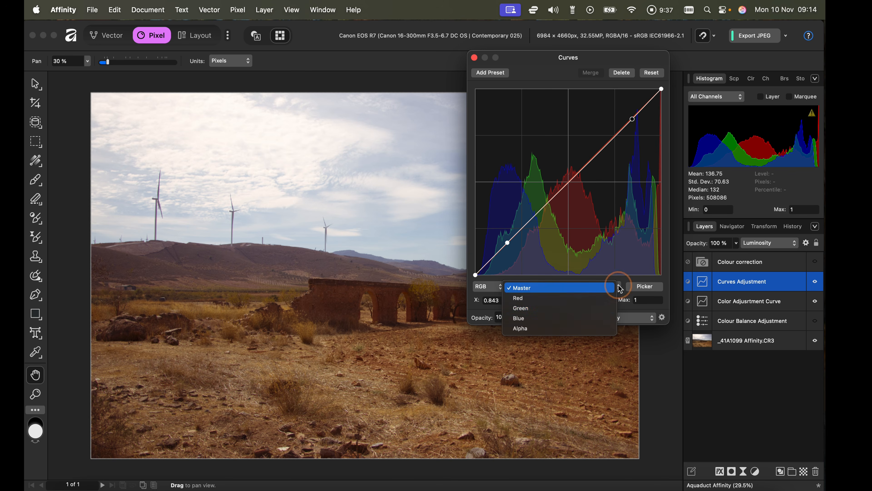
left_click(525, 298)
left_click(518, 234)
mouse_move(519, 235)
left_mouse_down()
mouse_move(521, 245)
mouse_move(518, 237)
left_mouse_up()
left_click_drag(626, 126, 625, 120)
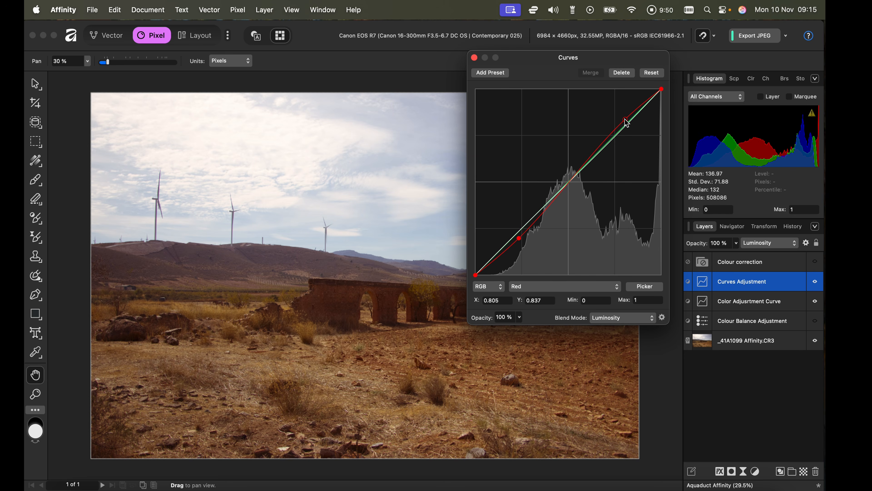
- Raise the Luminosity curve's green channel with points at about X 0.285, Y 0.348 and about X 0.854, Y 0.869
left_click(616, 290)
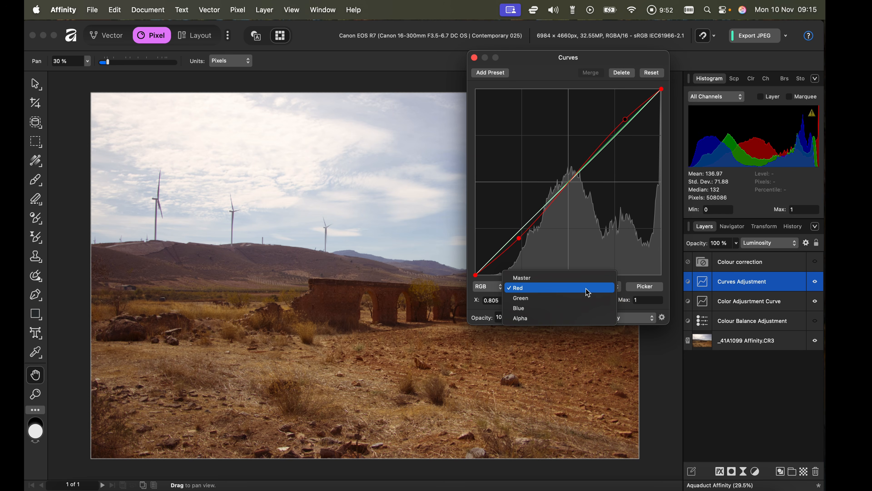
left_click(519, 302)
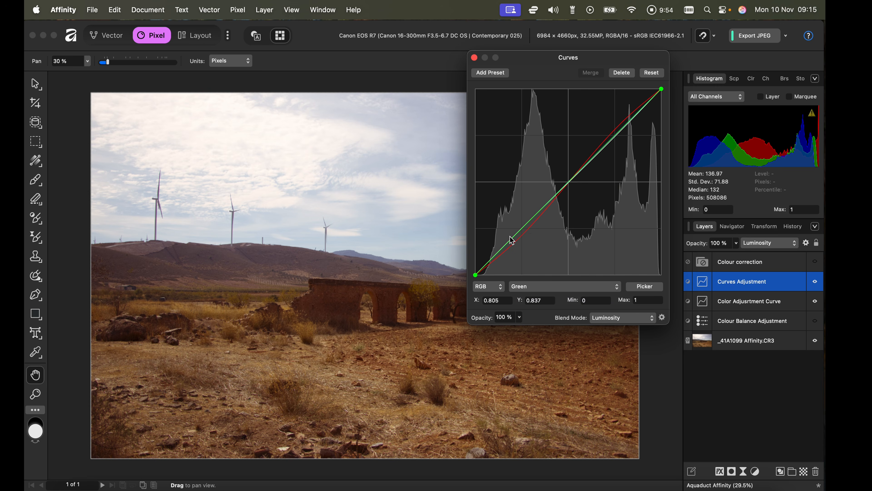
left_click(530, 219)
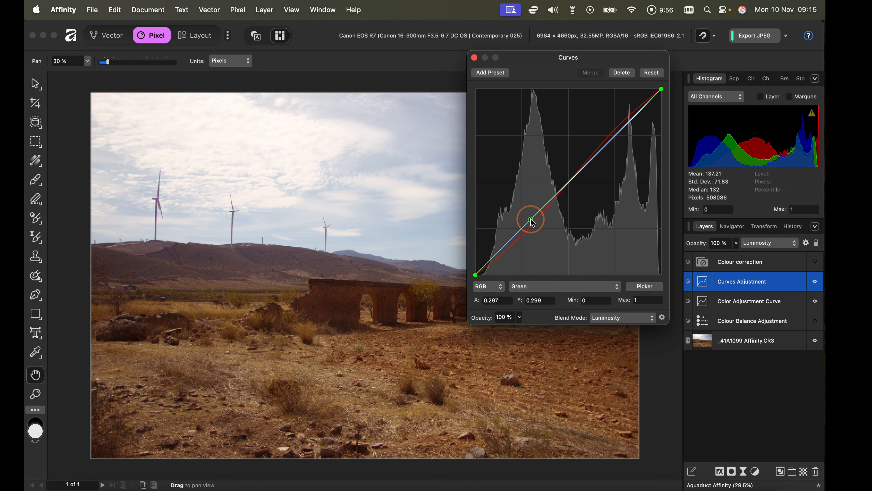
left_click_drag(530, 219, 528, 209)
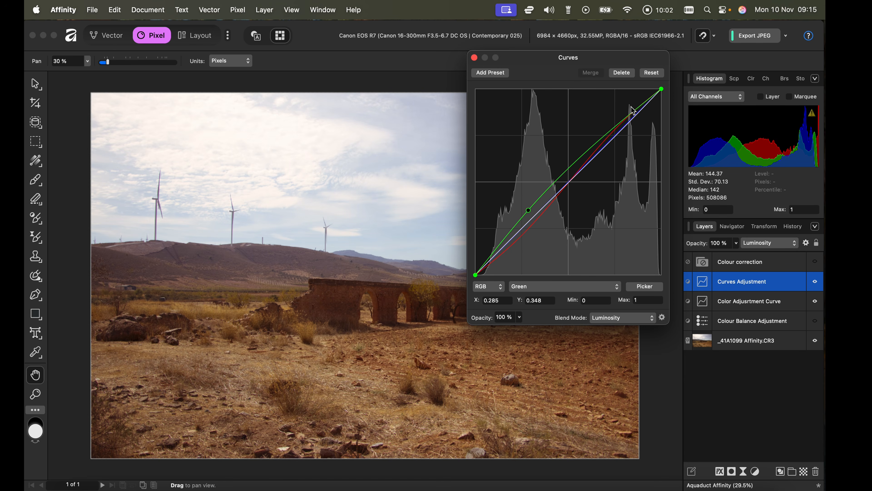
mouse_move(633, 114)
left_mouse_down()
mouse_move(642, 123)
mouse_move(634, 112)
left_mouse_up()
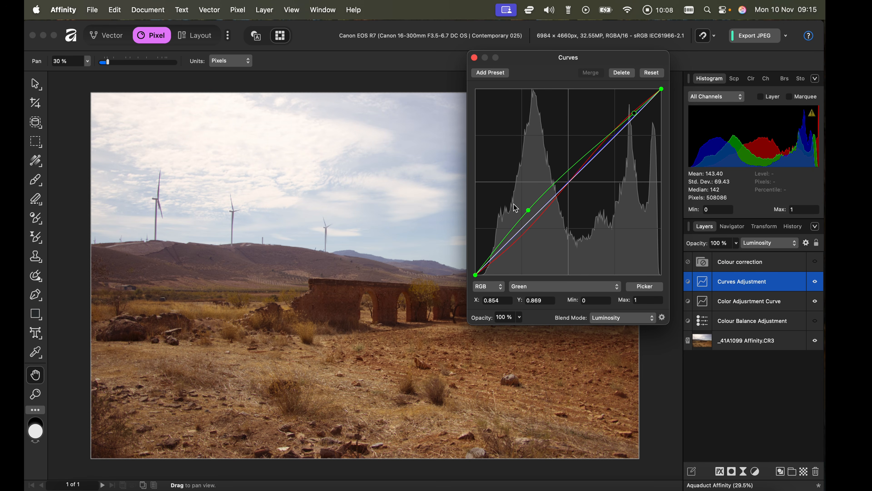
- Raise the highlights of the Luminosity curve's blue channel to about X 0.834, Y 0.91, and close the Curves settings
left_click(606, 288)
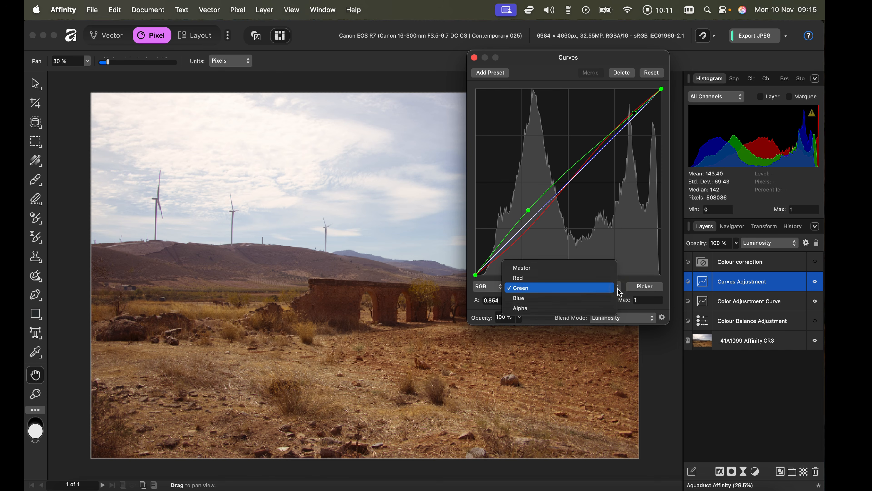
left_click(531, 299)
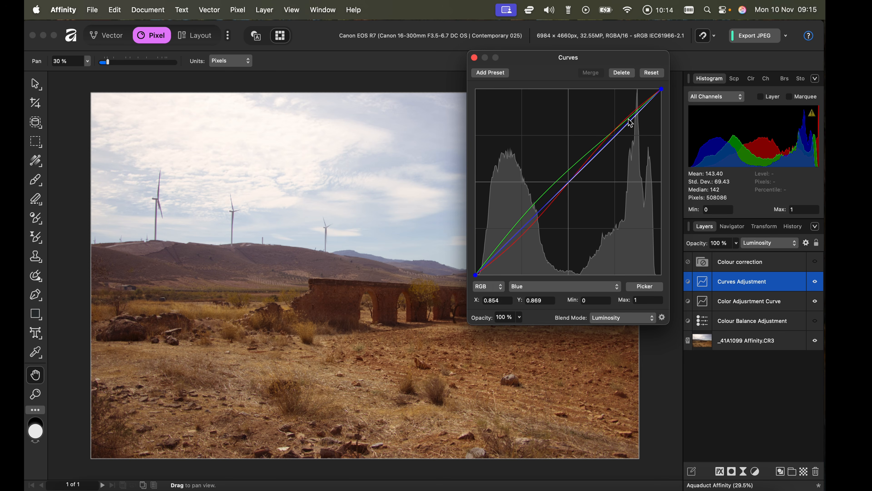
mouse_move(631, 123)
left_mouse_down()
mouse_move(620, 103)
mouse_move(643, 143)
mouse_move(624, 103)
mouse_move(633, 113)
left_mouse_up()
left_click_drag(631, 110, 632, 109)
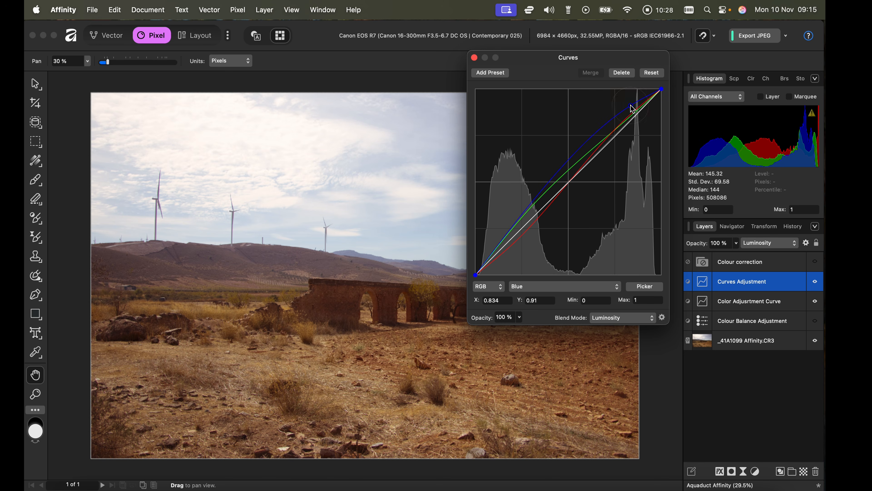
left_click(474, 58)
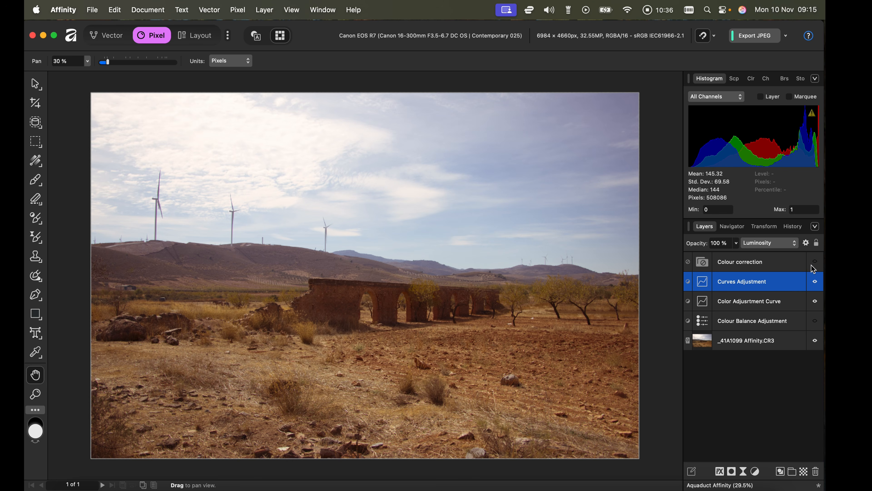
- Hide the curve layers, add a Levels adjustment and set its master black level to 2%
left_click(816, 284)
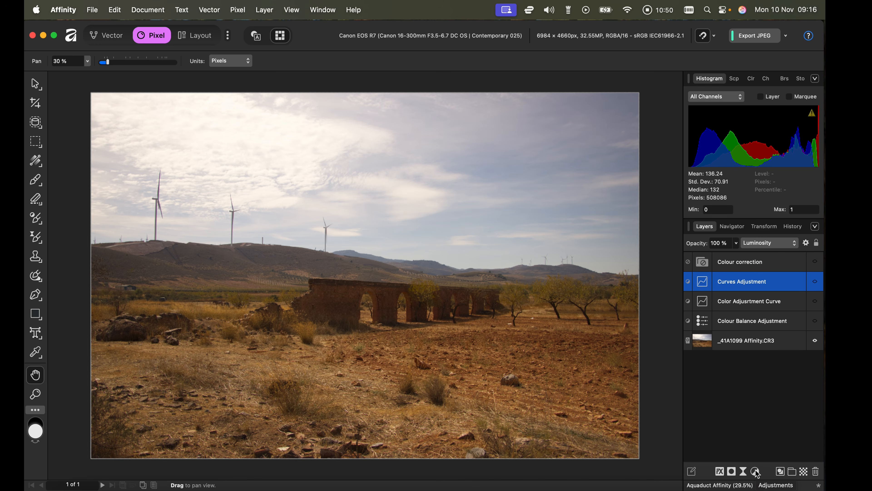
left_click(755, 472)
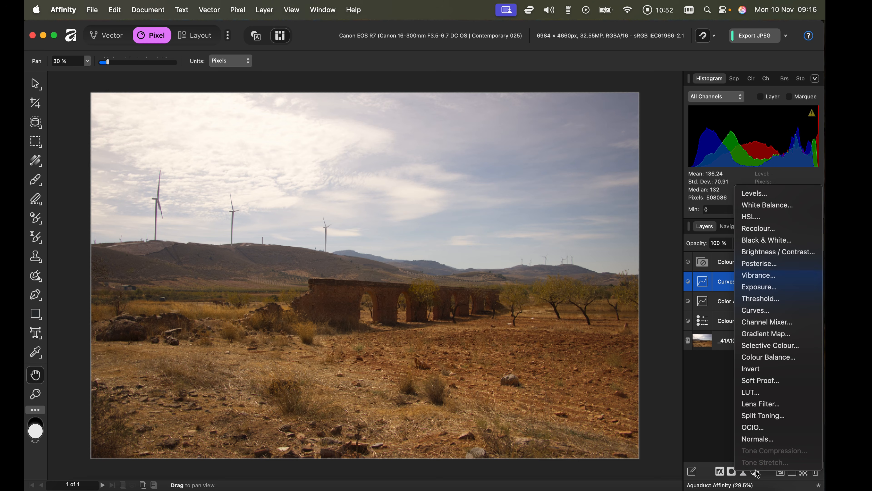
left_click(757, 196)
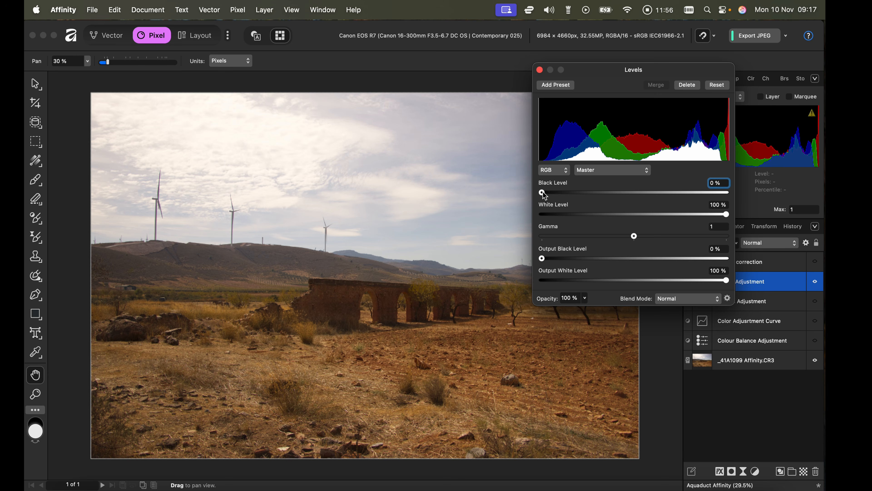
left_click(543, 193, "alt")
left_click_drag(544, 194, 546, 195)
left_click_drag(727, 216, 726, 215)
- Raise the black level of the Levels adjustment's red channel to about 7%
left_click(646, 172)
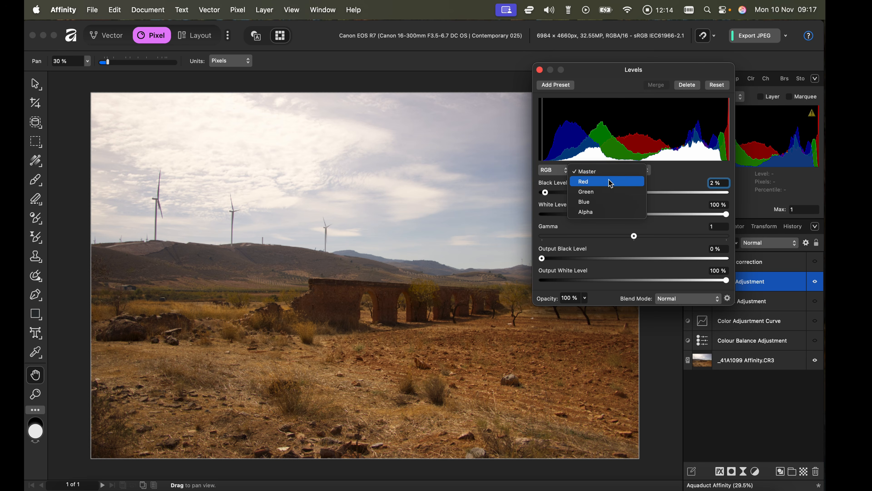
left_click(592, 181)
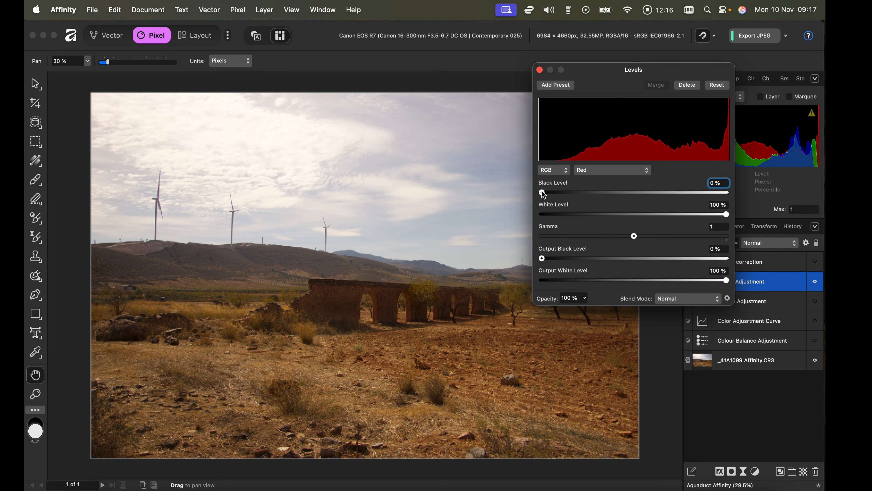
mouse_move(543, 194)
left_mouse_down()
mouse_move(570, 194)
mouse_move(556, 195)
left_mouse_up()
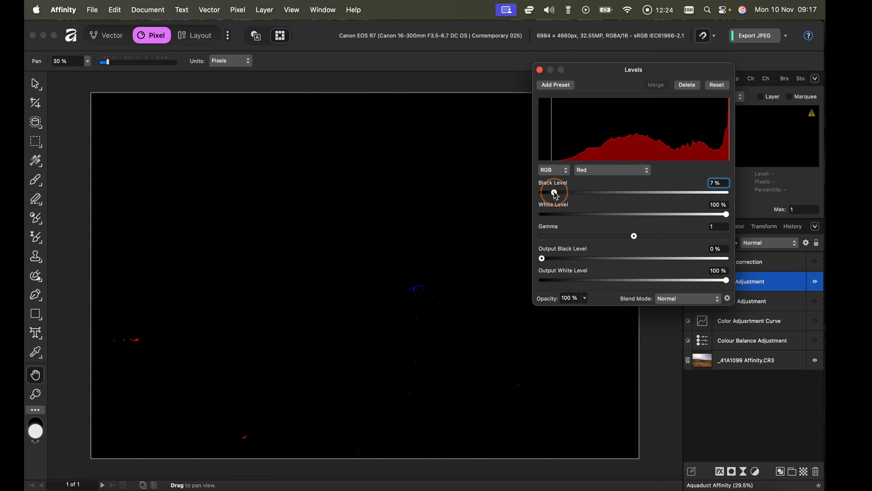
left_click_drag(556, 195, 556, 195)
- Raise the black level of the Levels adjustment's green channel slightly and lower its white level slightly
left_click(650, 173)
left_click(602, 180)
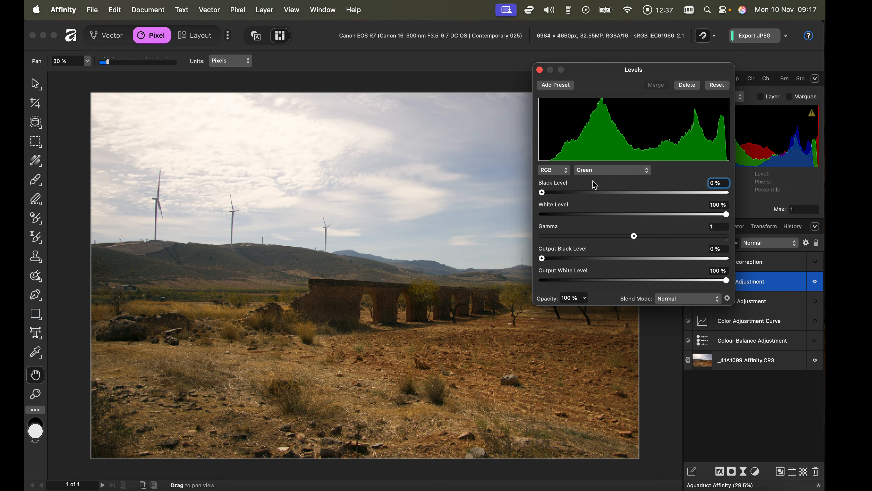
left_click_drag(542, 194, 547, 199)
left_click_drag(727, 214, 725, 214)
- Set the Levels blue channel to black level 2%, white level 97%, gamma 0.956 and output white level 95%, and close the settings
left_click(645, 170)
left_click(603, 181)
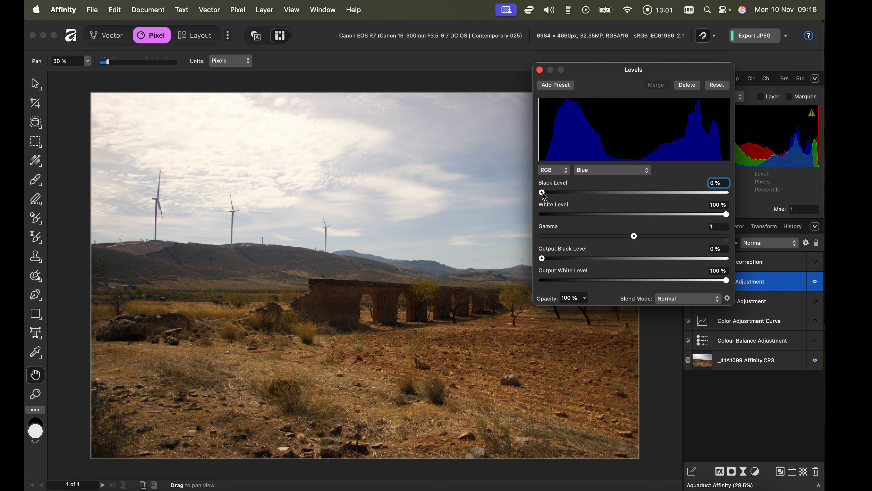
left_click_drag(542, 195, 546, 195)
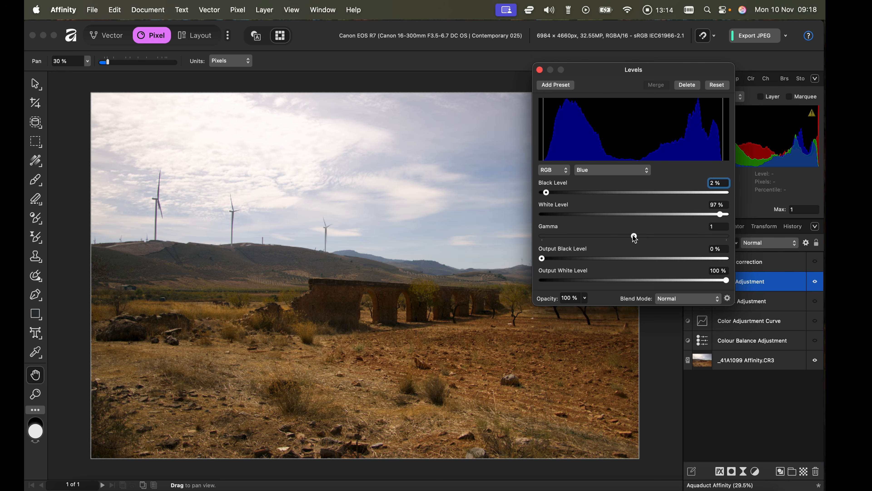
mouse_move(634, 237)
left_mouse_down()
mouse_move(664, 237)
mouse_move(628, 241)
mouse_move(679, 238)
mouse_move(622, 238)
mouse_move(631, 239)
left_mouse_up()
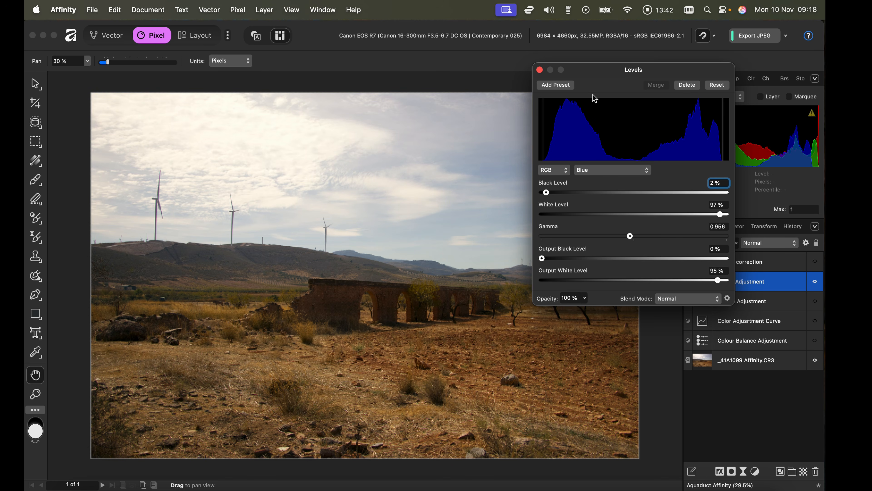
left_click_drag(597, 72, 622, 51)
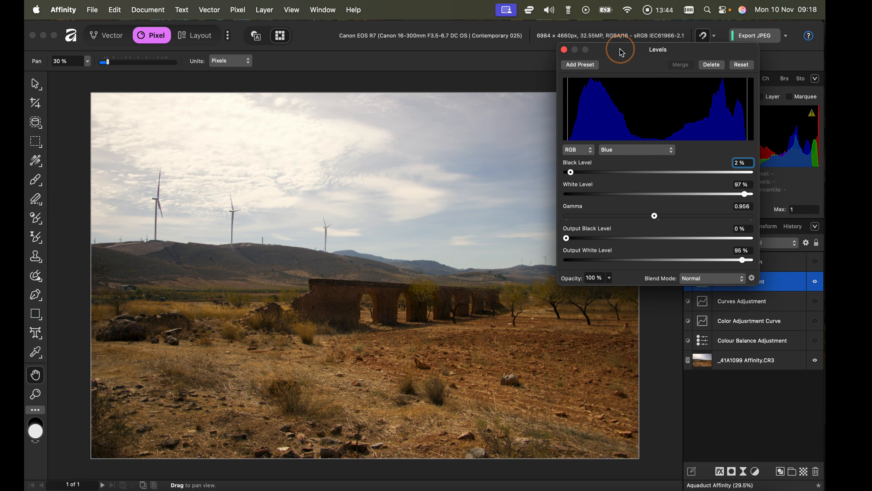
left_click(564, 49)
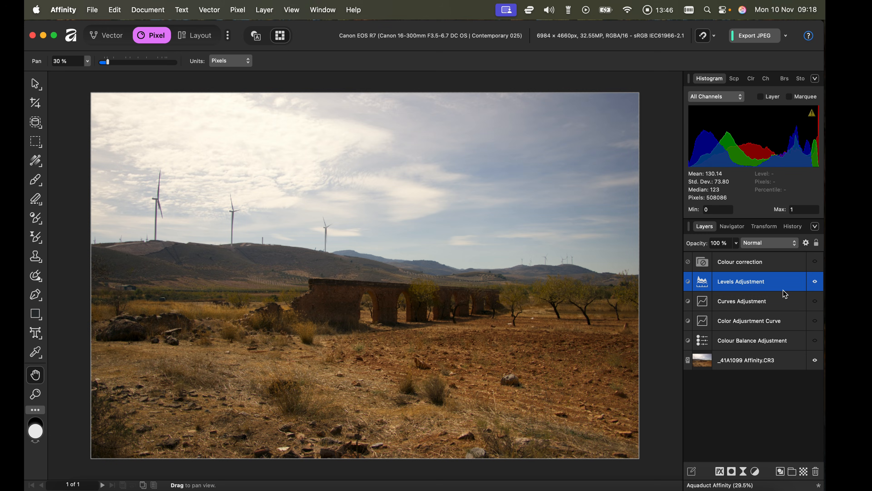
- Hide the Levels adjustment and group the two curve adjustment layers under the name "Curves Group"
left_click(816, 283)
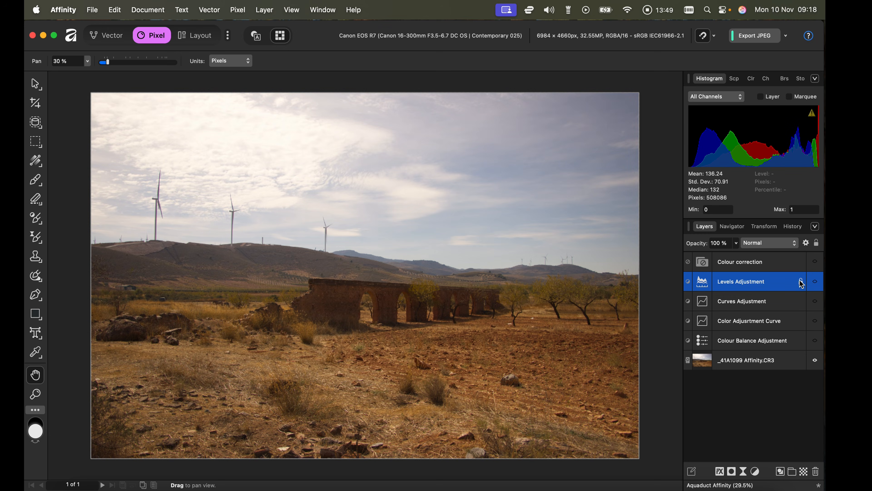
left_click(776, 302)
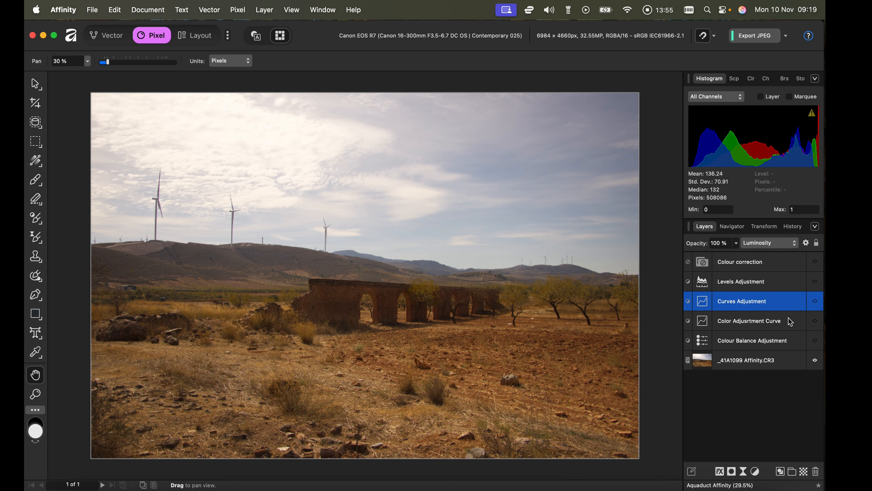
left_click(788, 318, "shift")
right_click(789, 320)
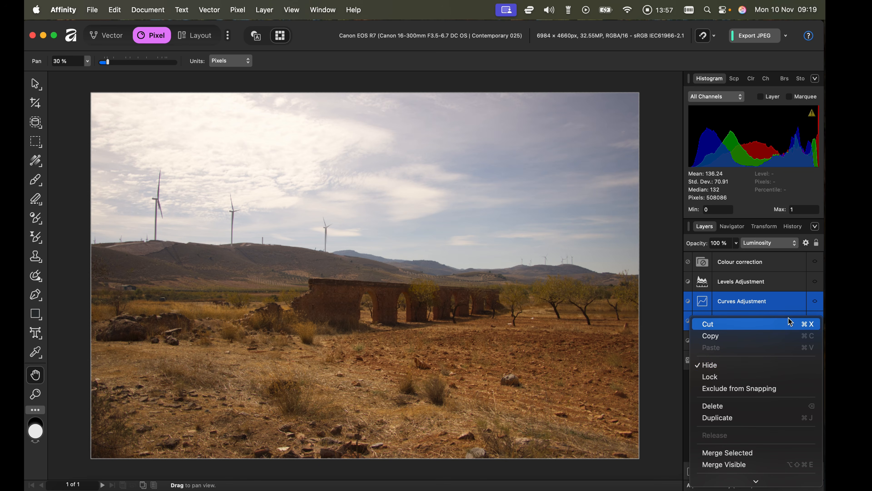
scroll(710, 409, "down", 3)
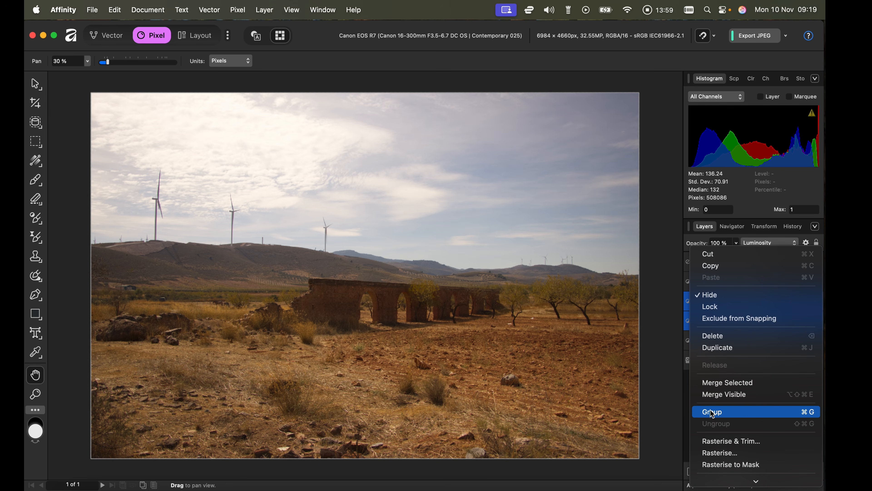
left_click(715, 413)
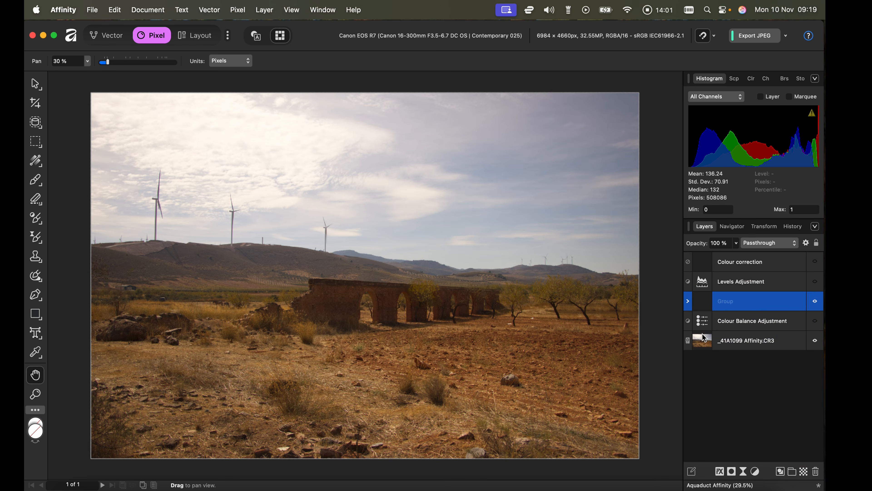
double_click(723, 304)
type("Curves")
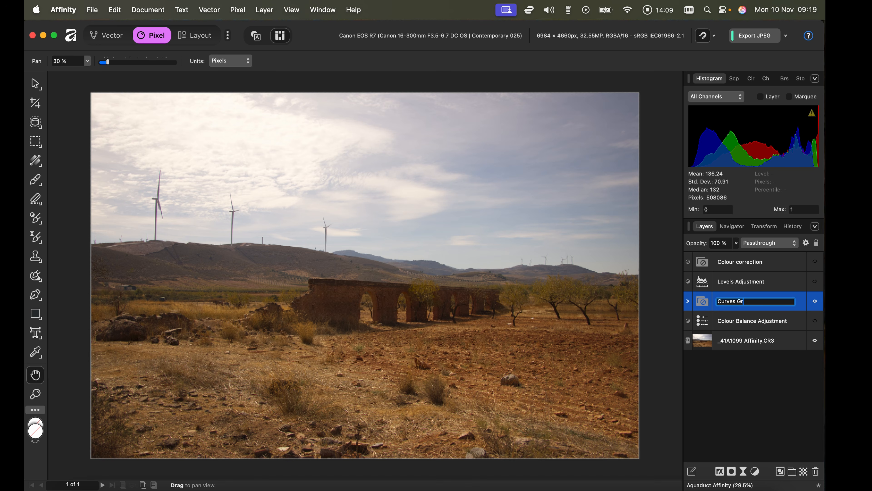
key("Return")
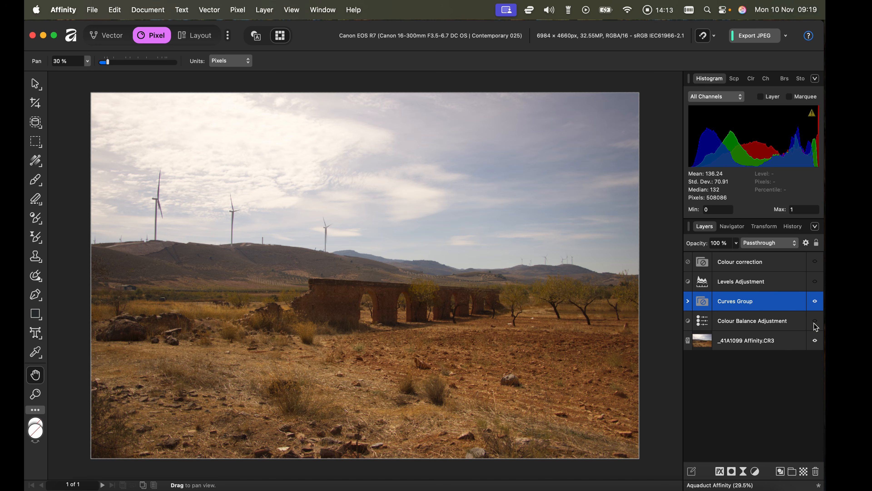
- Hide the Curves Group and switch the Colour Balance Adjustment on and off to compare its effect on the photo
left_click(815, 301)
left_click(816, 321)
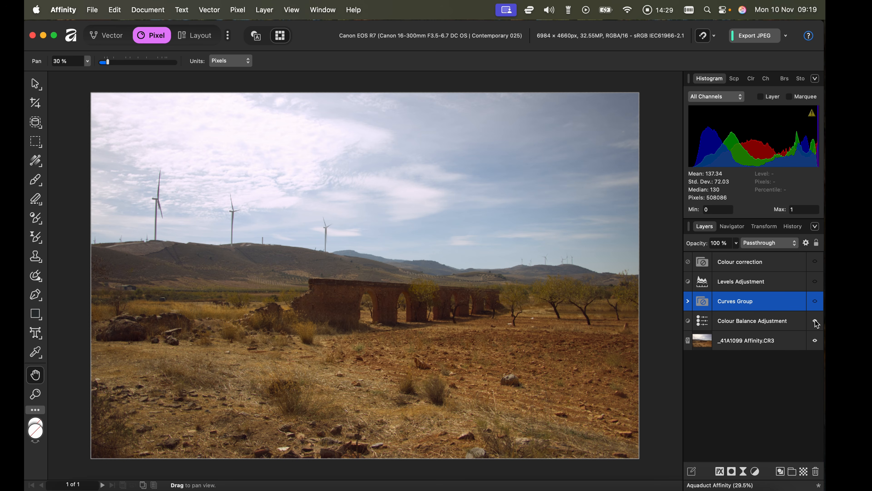
left_click(816, 321)
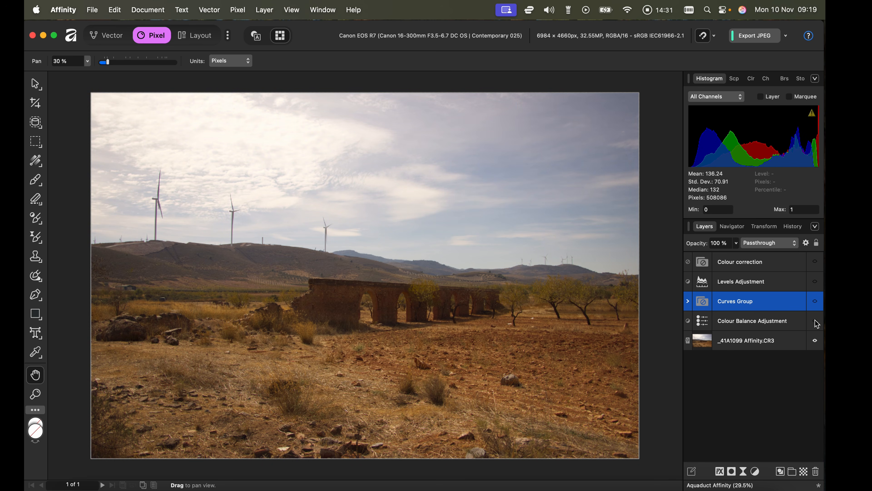
- Show the Curves Group, expand it and make both curve layers inside it visible
left_click(816, 302)
left_click(687, 301)
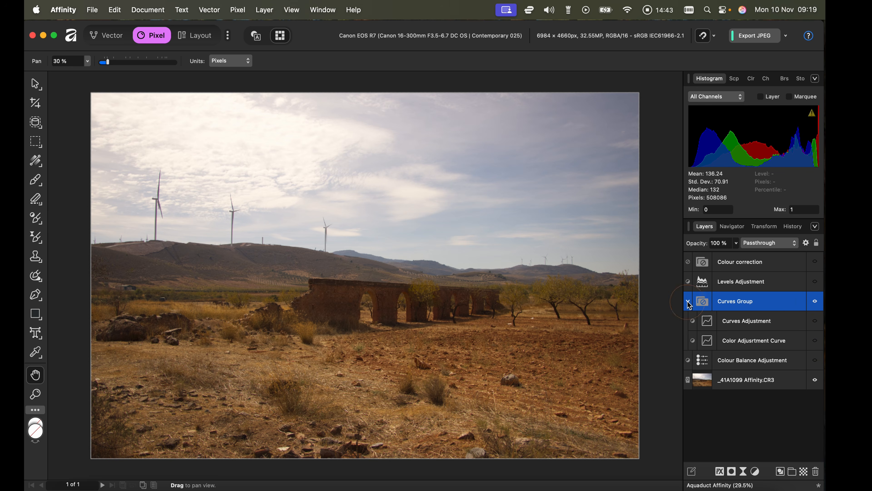
left_click(815, 322)
left_click(815, 341)
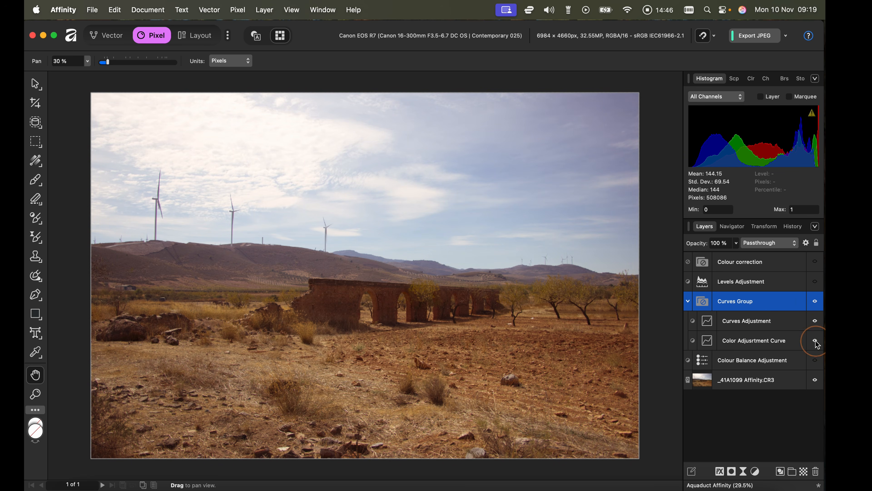
- Compare the photo with and without the Curves Group and the Levels Adjustment by toggling their visibility
left_click(814, 301)
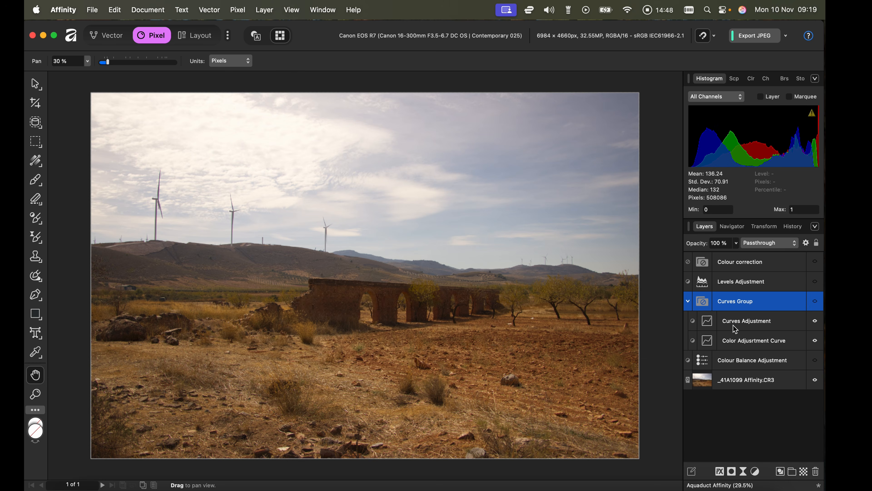
left_click(815, 303)
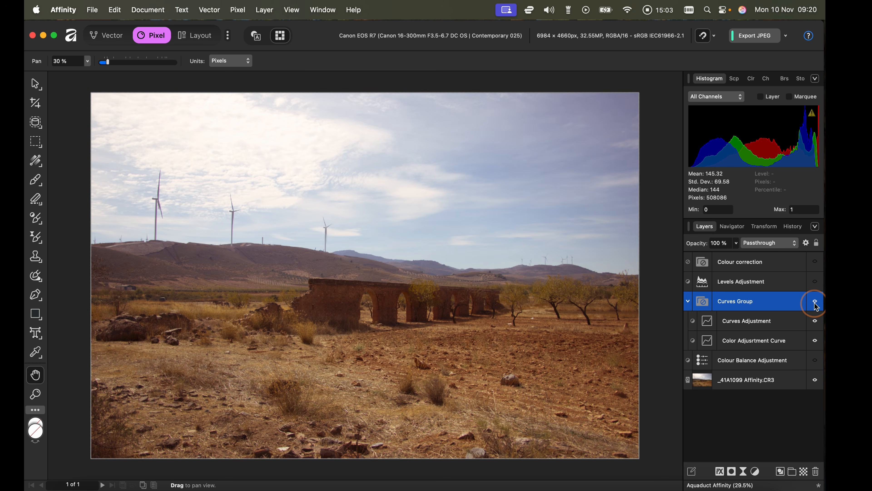
left_click(816, 303)
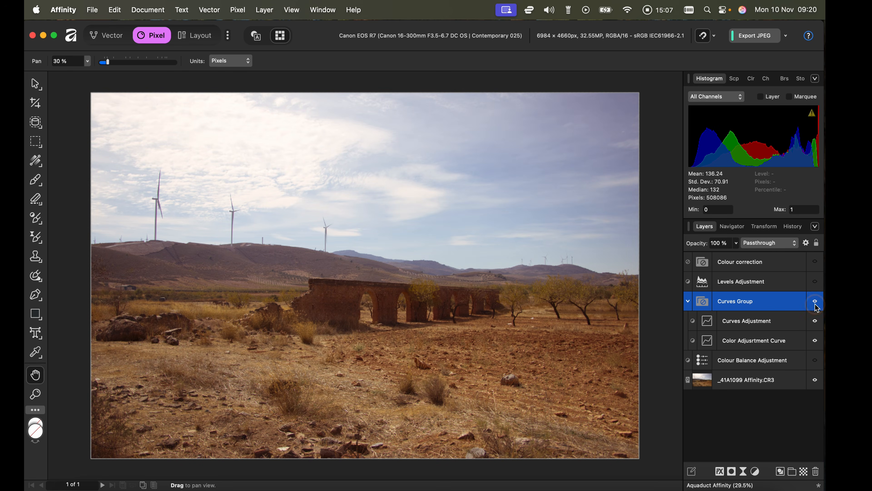
left_click(815, 302)
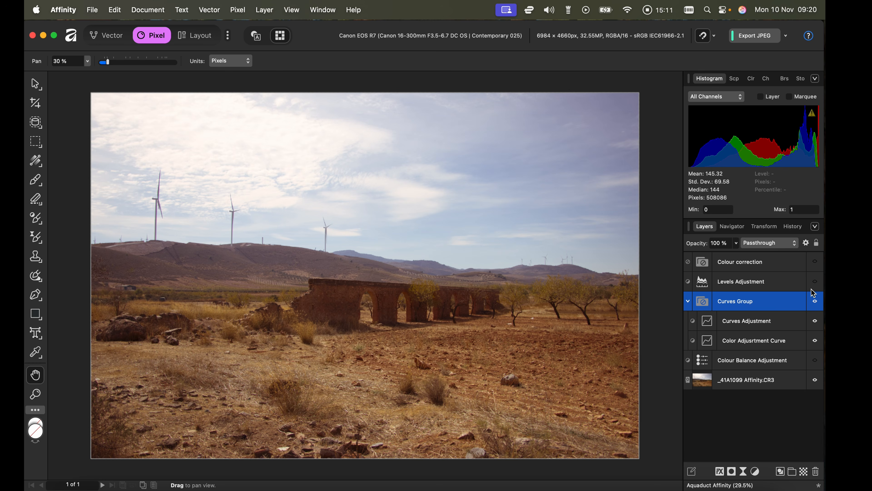
left_click(815, 302)
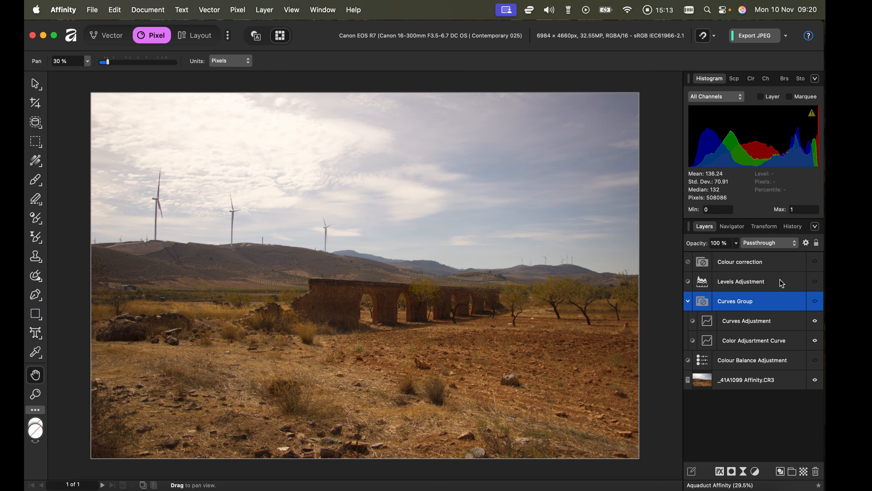
left_click(816, 283)
left_click(816, 283)
left_click(815, 303)
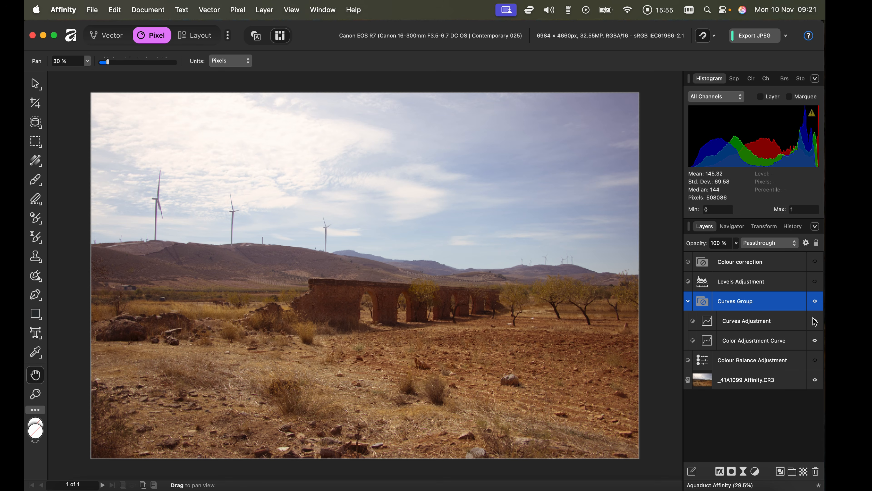
left_click(815, 302)
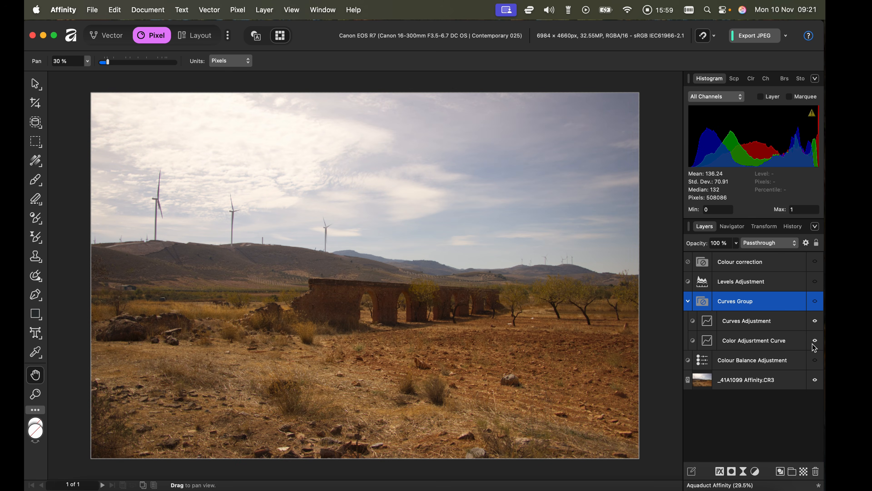
- Make the Colour Balance Adjustment and the Curves Group visible together
left_click(815, 360)
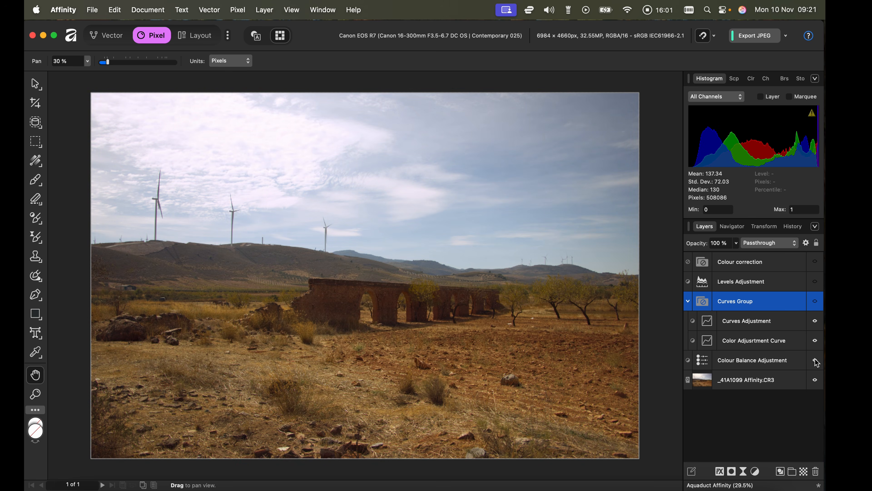
left_click(815, 302)
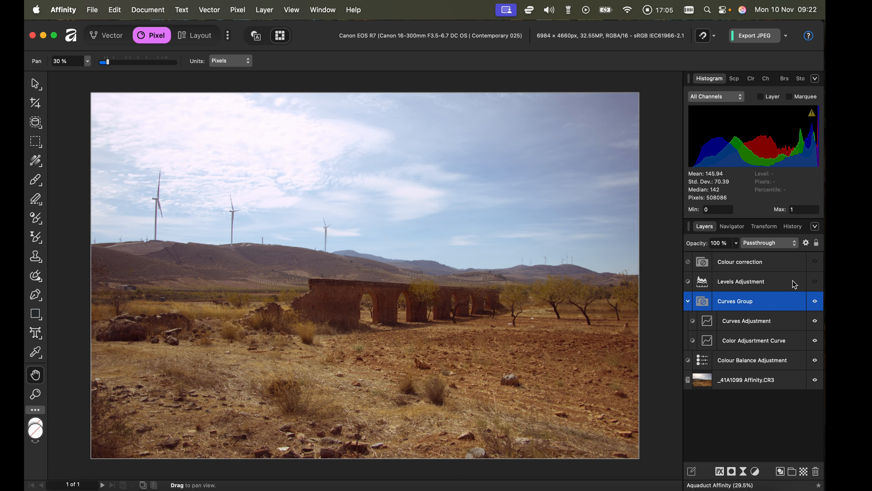
- Delete the Levels Adjustment layer and the old hidden Colour correction group
left_click(781, 283)
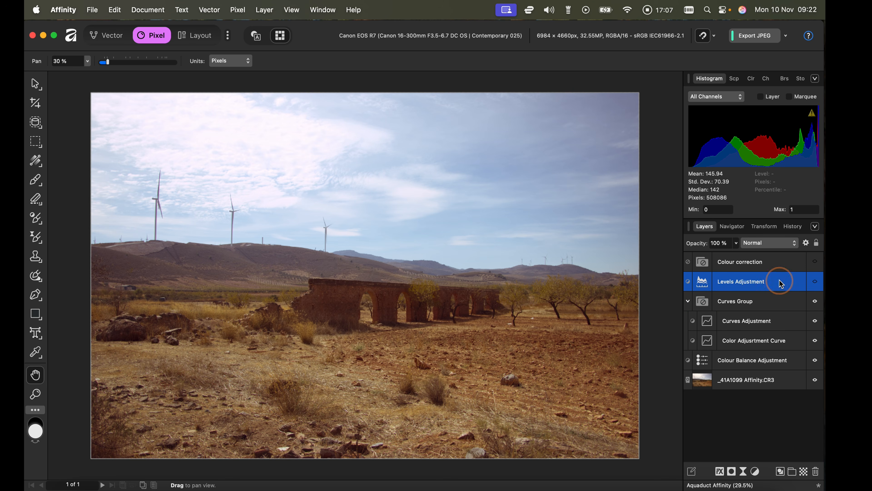
key("BackSpace")
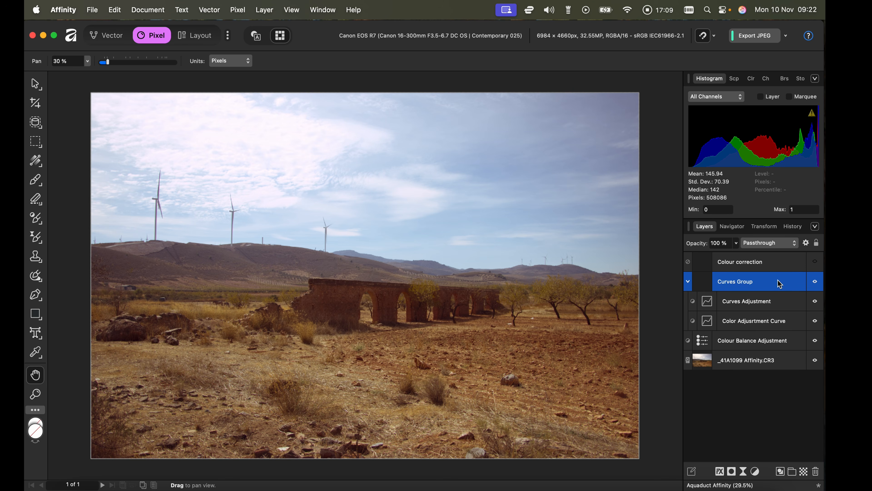
left_click(775, 266)
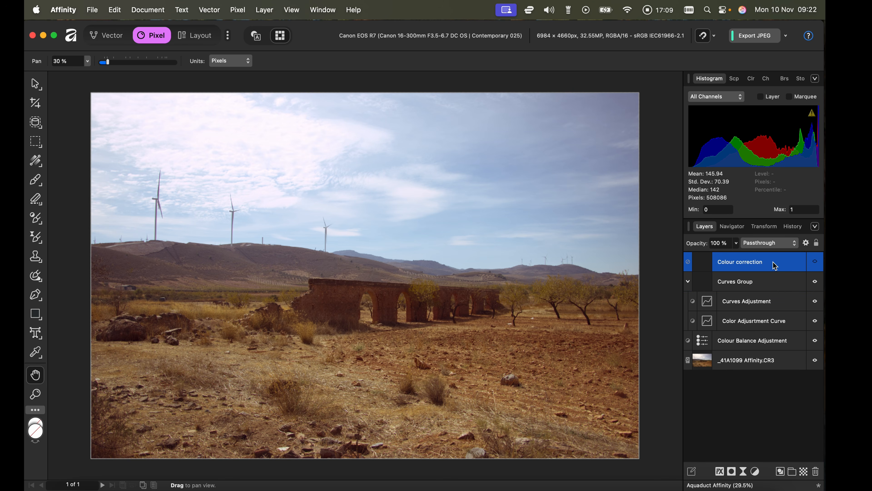
key("BackSpace")
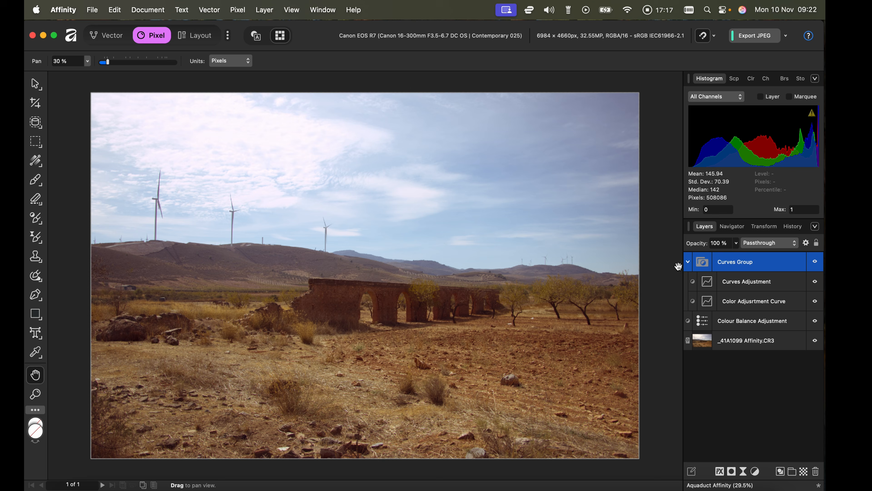
- Group the Curves Group with the Colour Balance Adjustment and start renaming the new group with "Color Co"
left_click(688, 262)
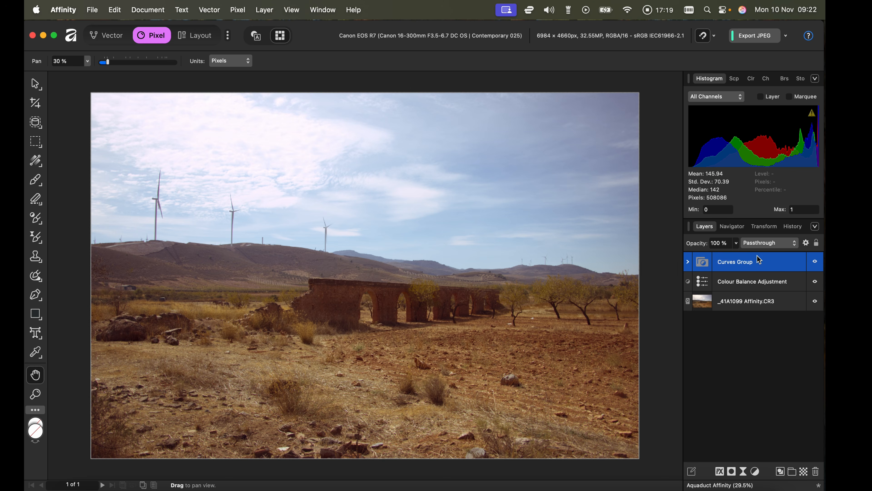
left_click(772, 283, "shift")
right_click(771, 283)
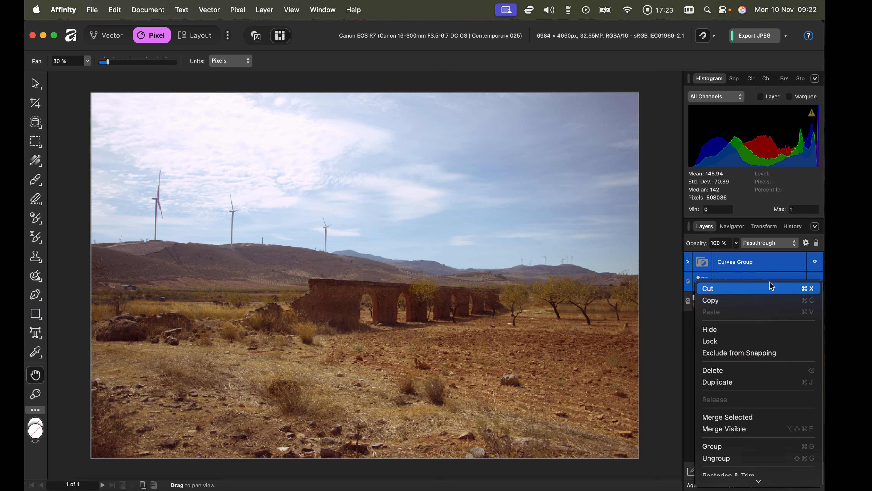
left_click(708, 448)
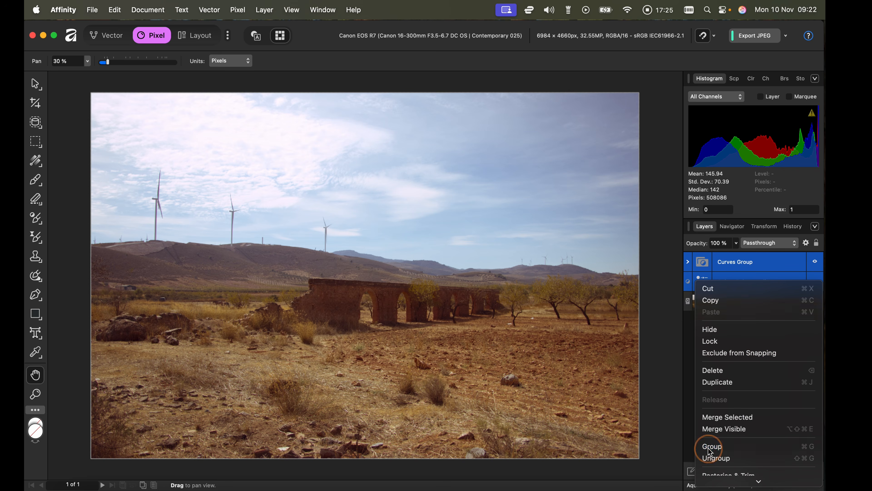
double_click(725, 264)
type("Color Co")
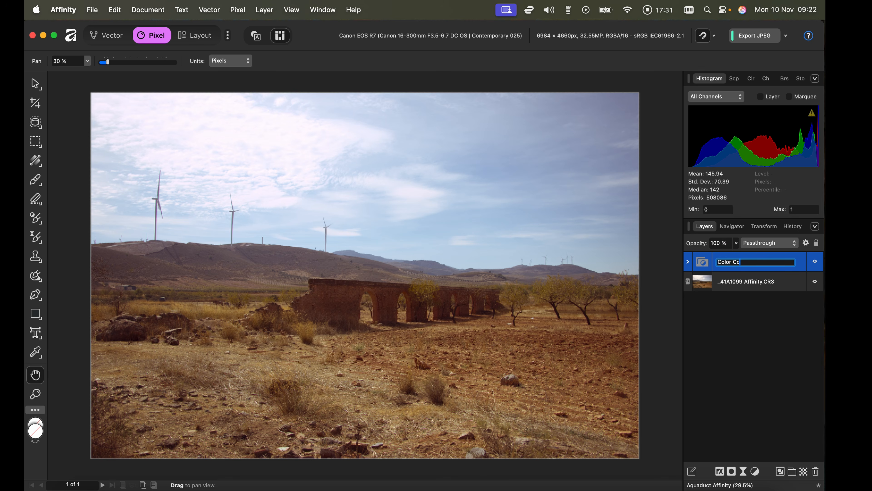